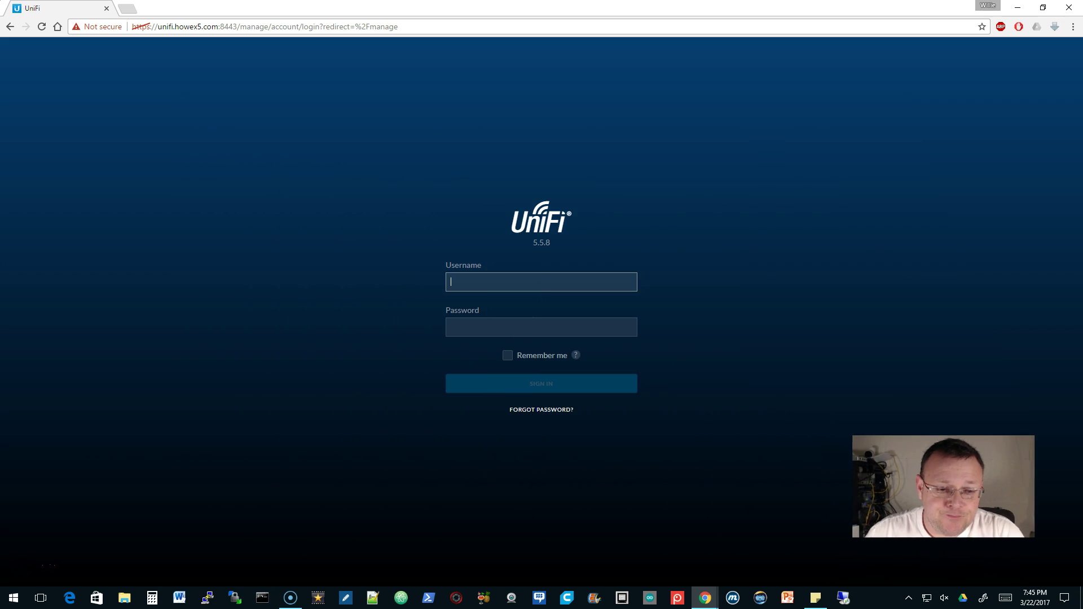
Sign in with the account username and password, then view the Devices list
{"action": "left_click", "coordinate": [564, 281]}
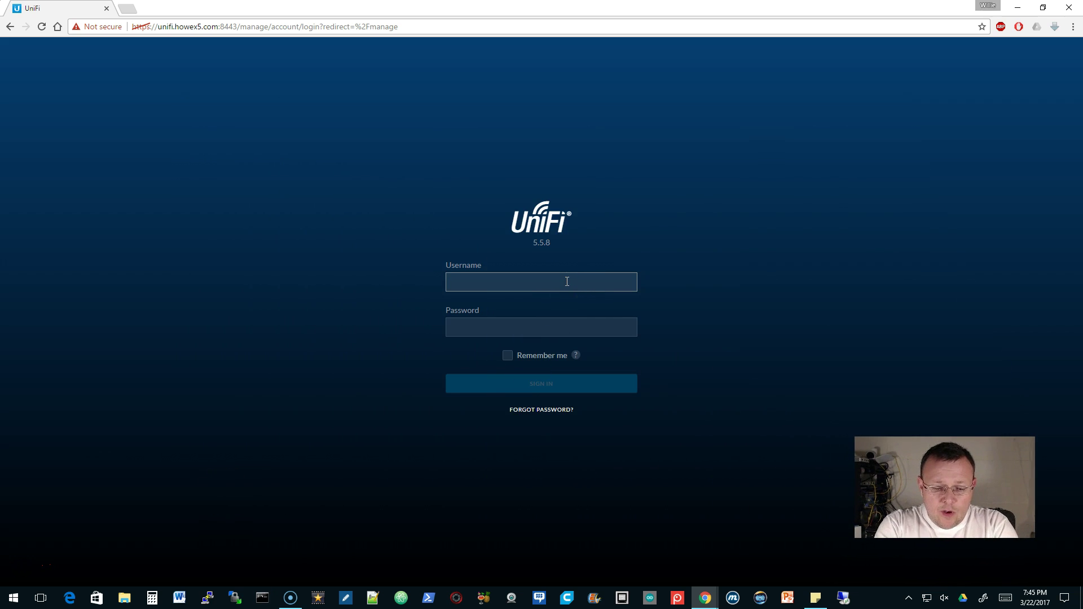
{"action": "type", "text": "whowe"}
{"action": "key", "text": "Tab"}
{"action": "type", "text": "*****"}
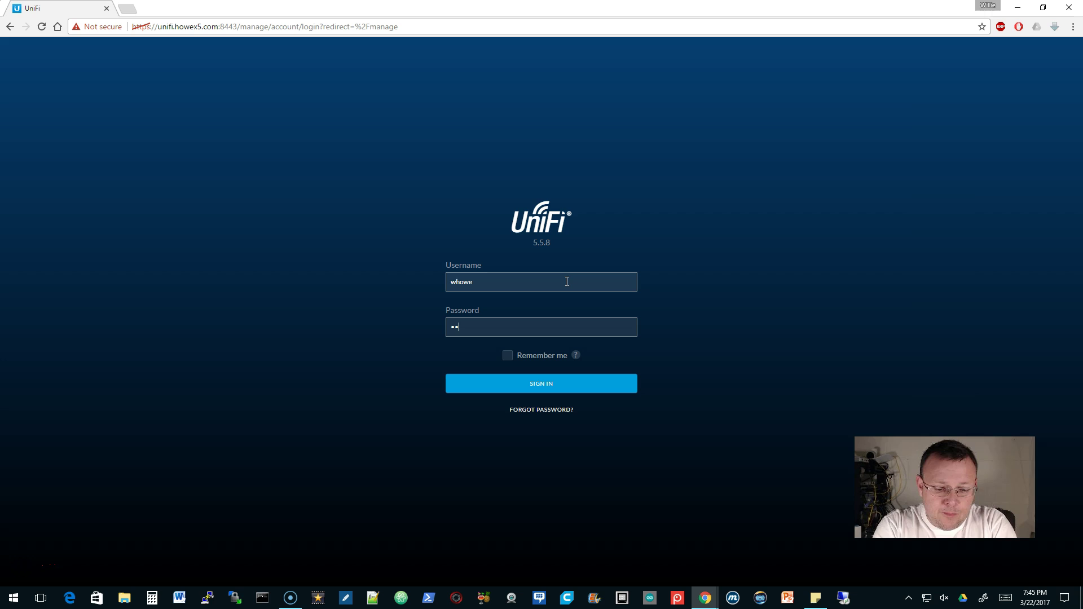
{"action": "type", "text": "*****"}
{"action": "key", "text": "Return"}
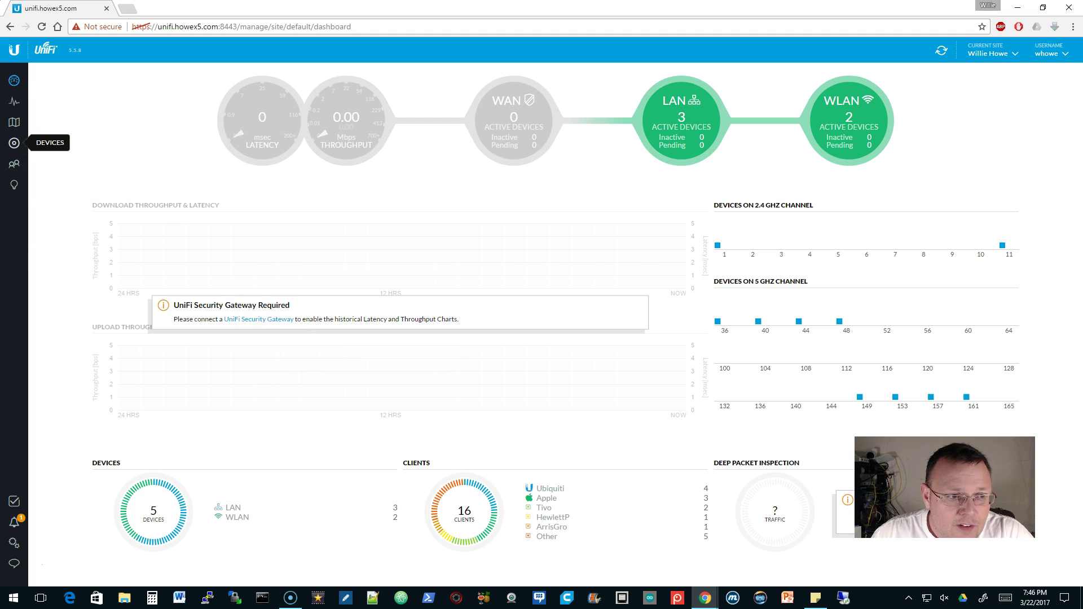
{"action": "left_click", "coordinate": [14, 143]}
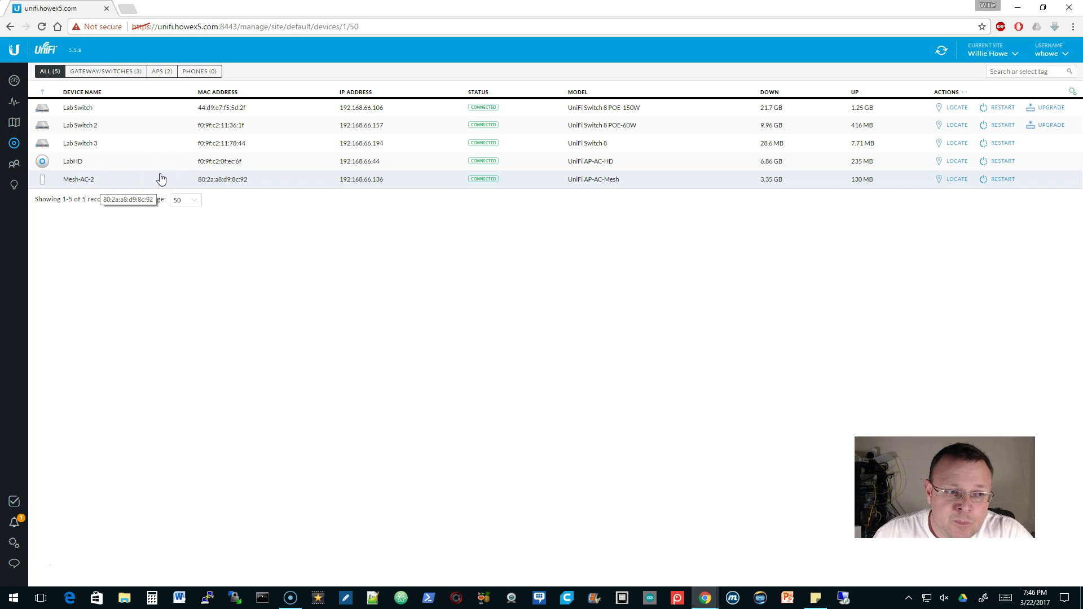
Go to Settings > Wireless Networks and highlight the four-networks-per-group limit note
{"action": "left_click", "coordinate": [14, 543]}
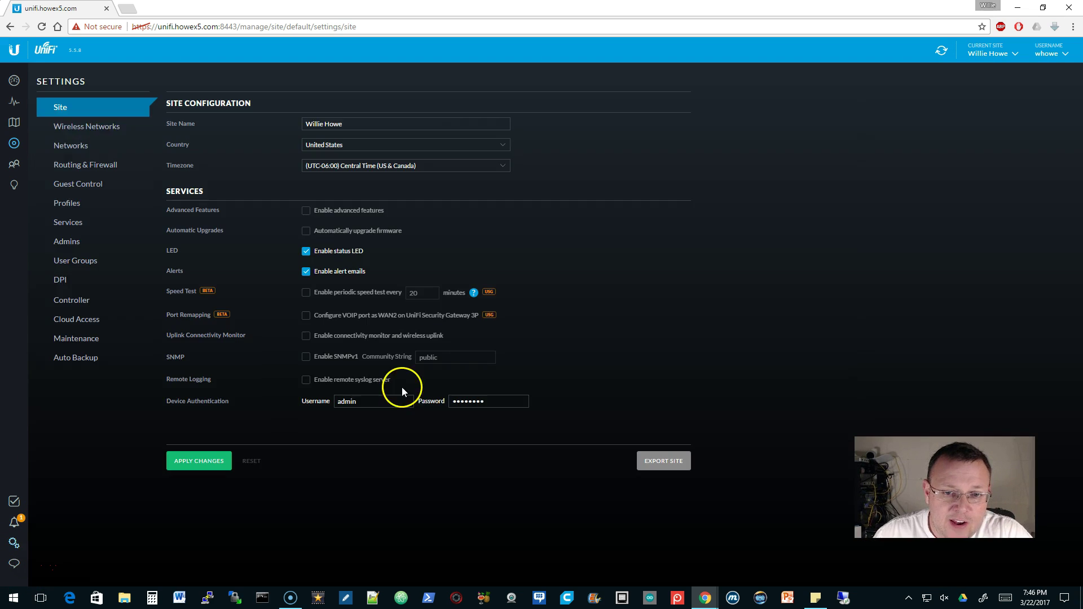
{"action": "left_click", "coordinate": [96, 145]}
{"action": "left_click", "coordinate": [92, 126]}
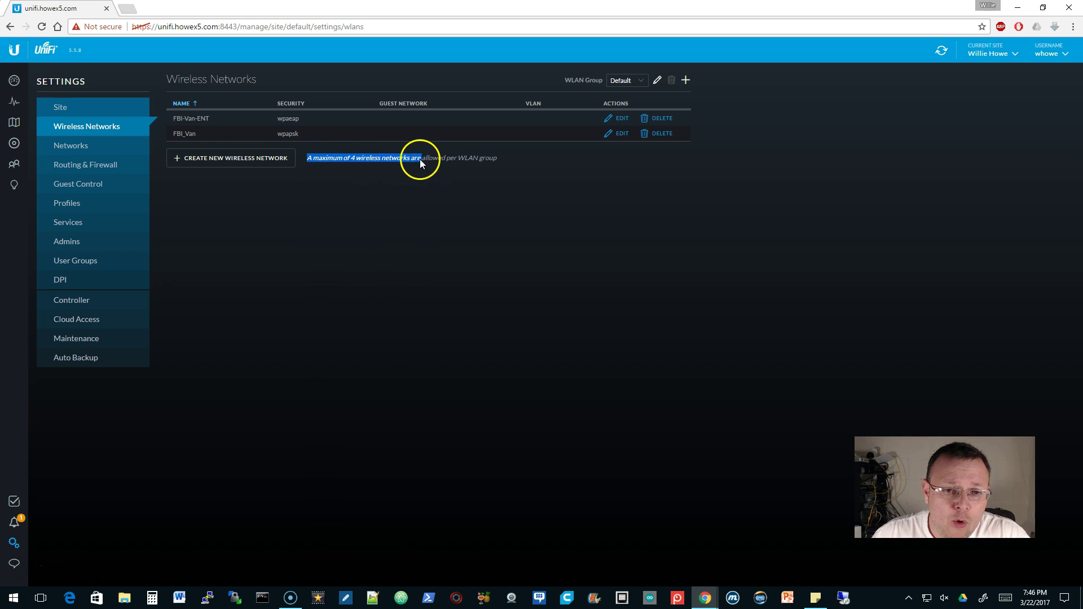
{"action": "left_click_drag", "start_coordinate": [454, 161], "coordinate": [480, 161]}
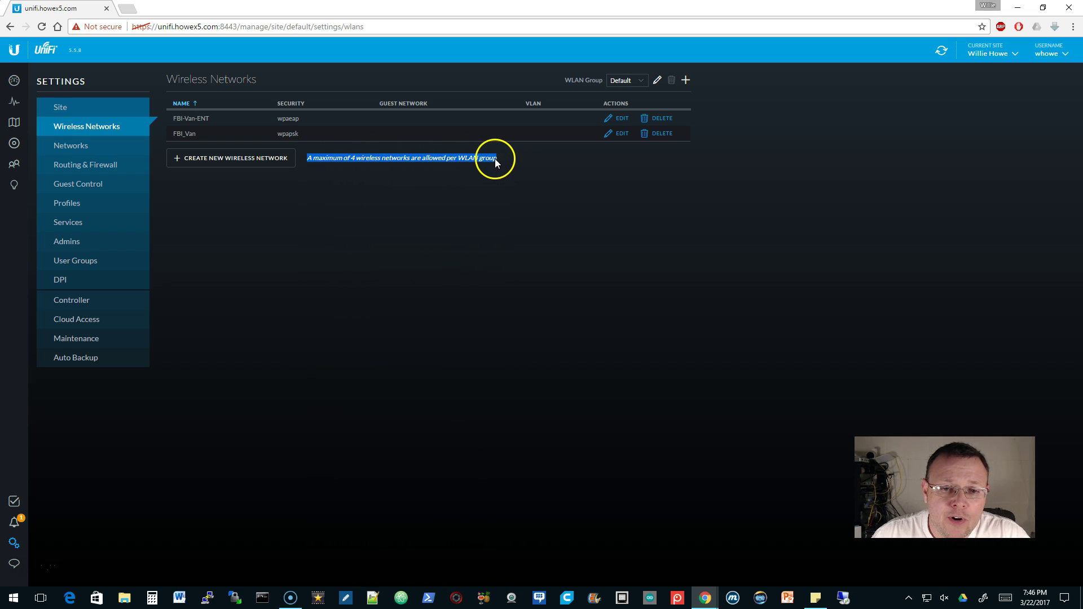
{"action": "left_click", "coordinate": [506, 165]}
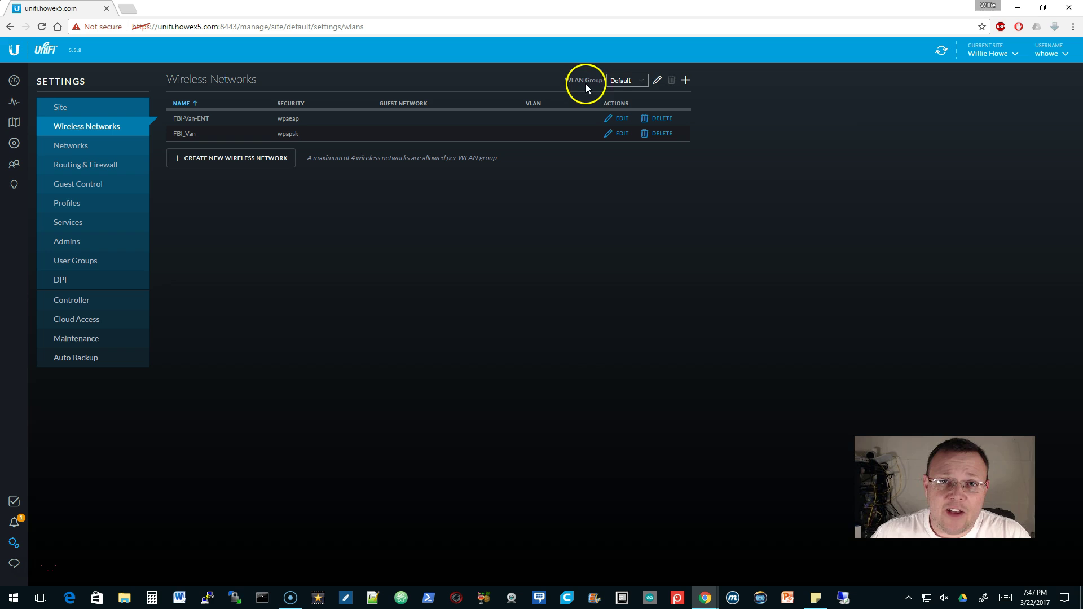
Edit the Default WLAN group and read the Zero-Handoff help tooltip
{"action": "left_click", "coordinate": [656, 81]}
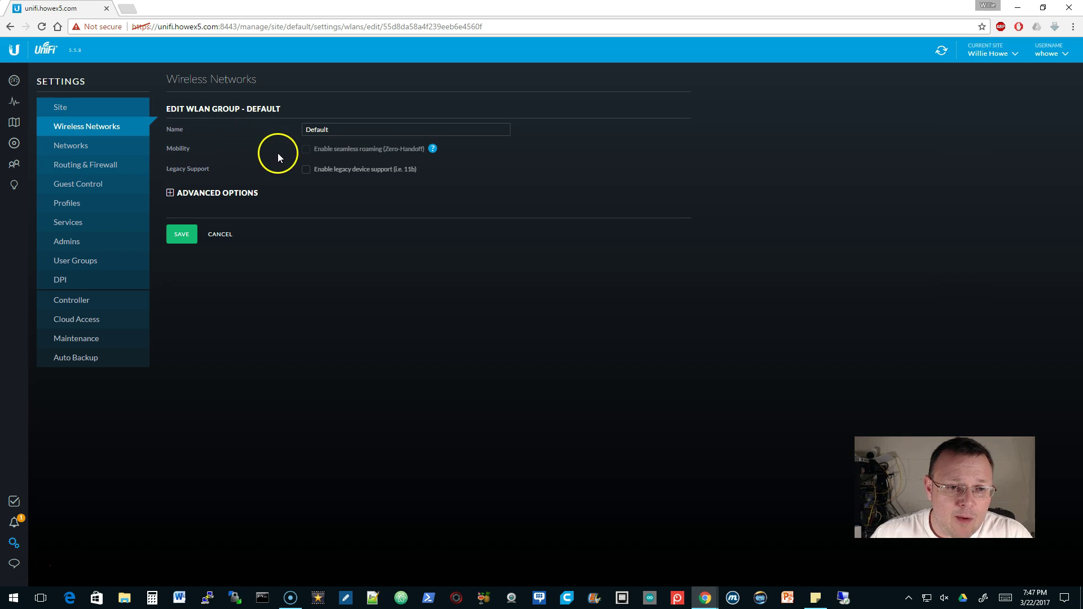
{"action": "mouse_move", "coordinate": [432, 150]}
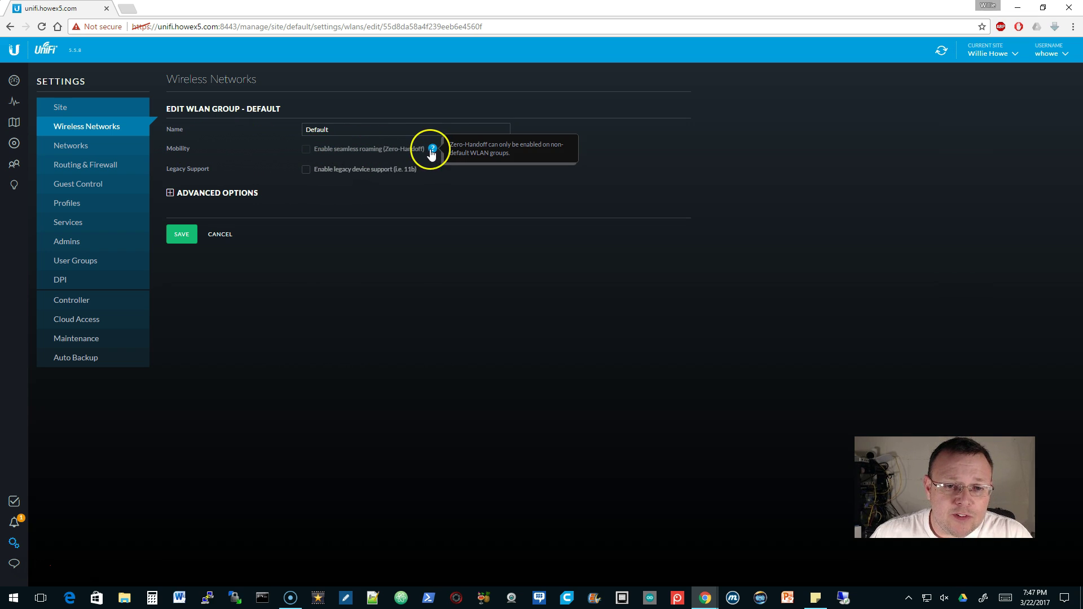
{"action": "left_click", "coordinate": [432, 150]}
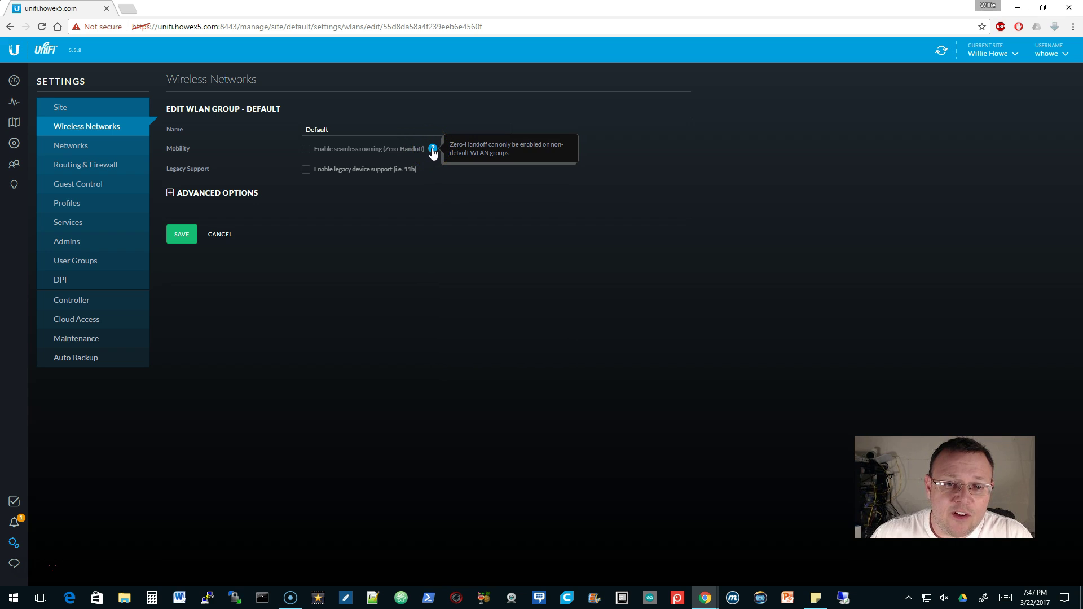
{"action": "left_click", "coordinate": [430, 150]}
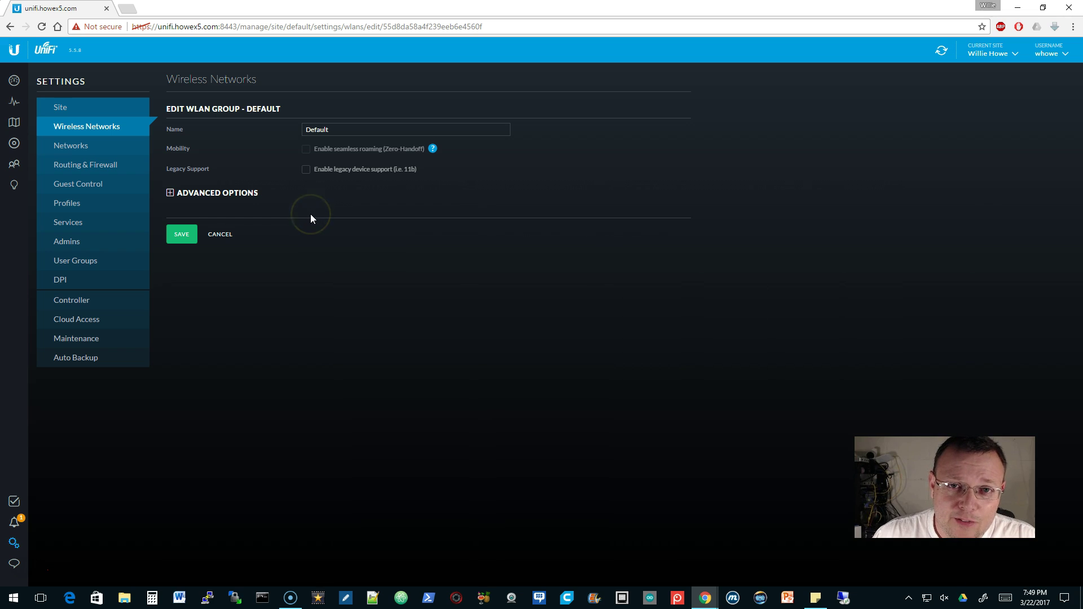
Discard the Default group edits and start a new WLAN group named 'Willie 1'
{"action": "left_click", "coordinate": [217, 235]}
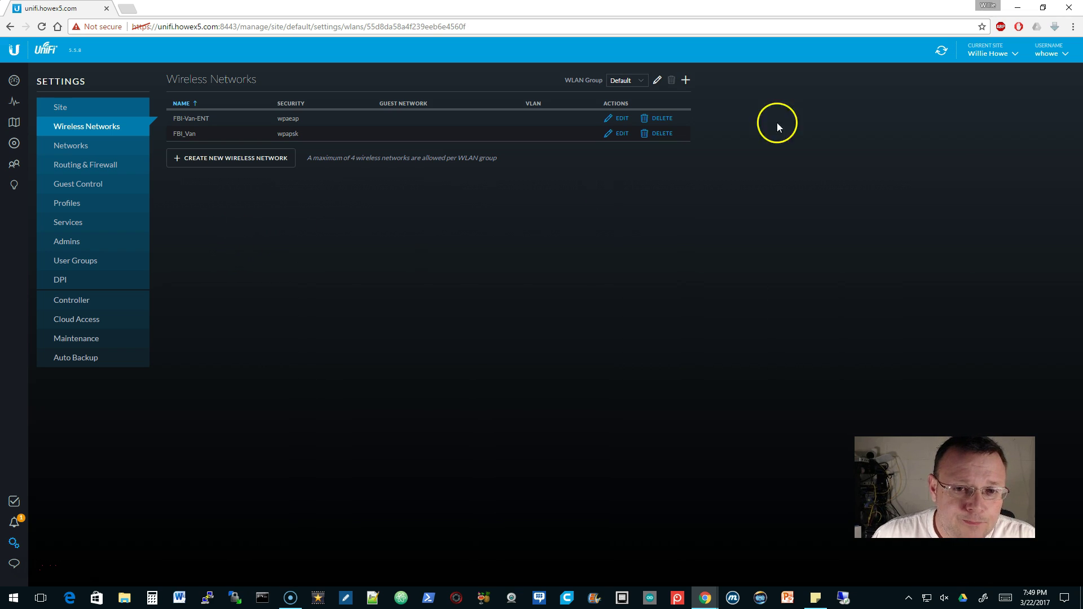
{"action": "left_click", "coordinate": [686, 83]}
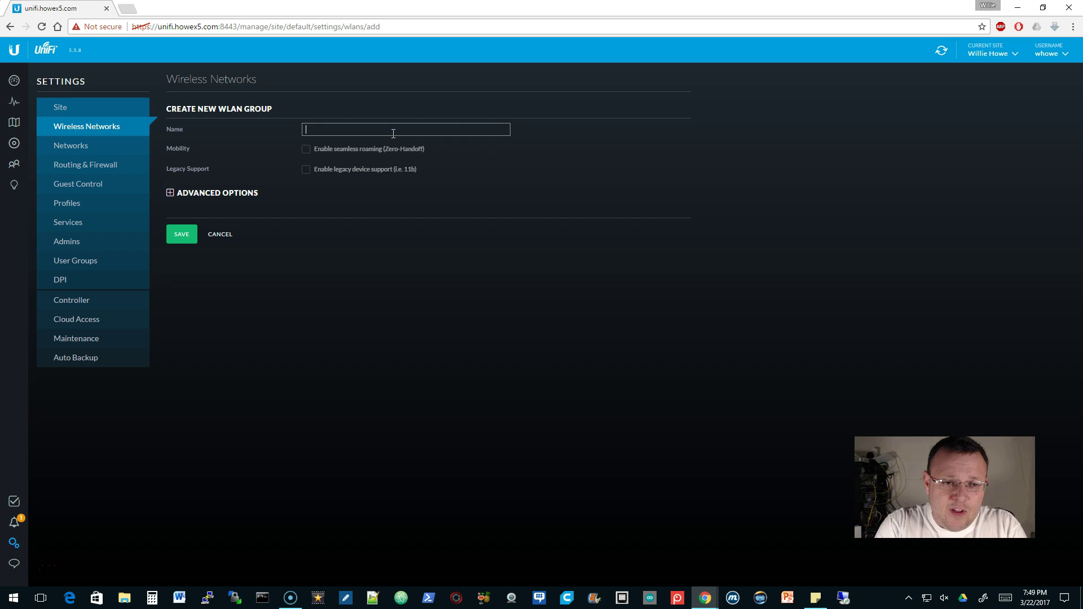
{"action": "type", "text": "Willie 1"}
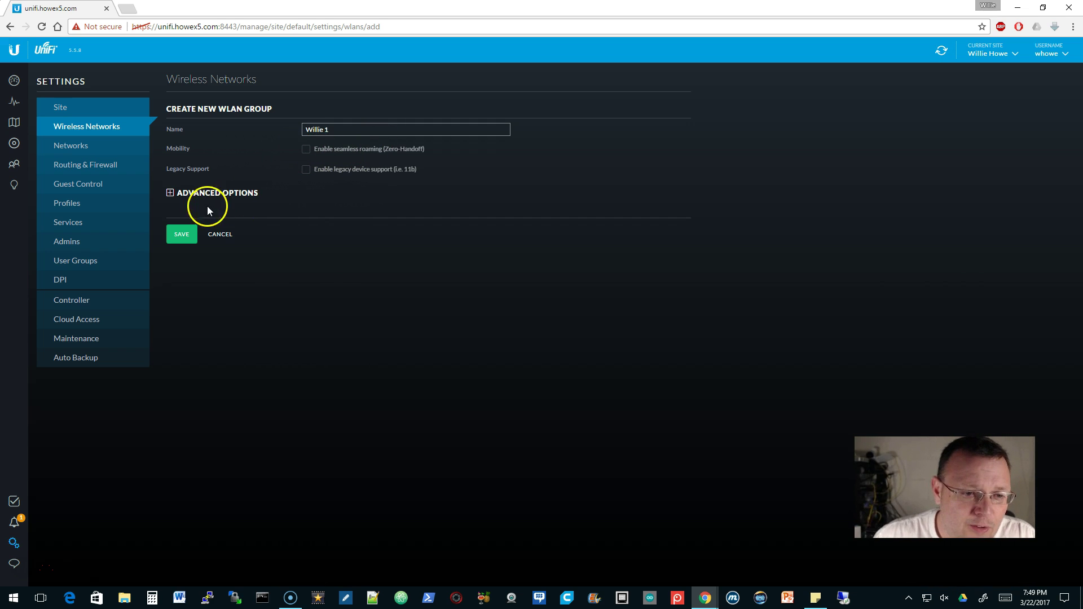
{"action": "left_click", "coordinate": [170, 195]}
{"action": "left_click", "coordinate": [171, 195]}
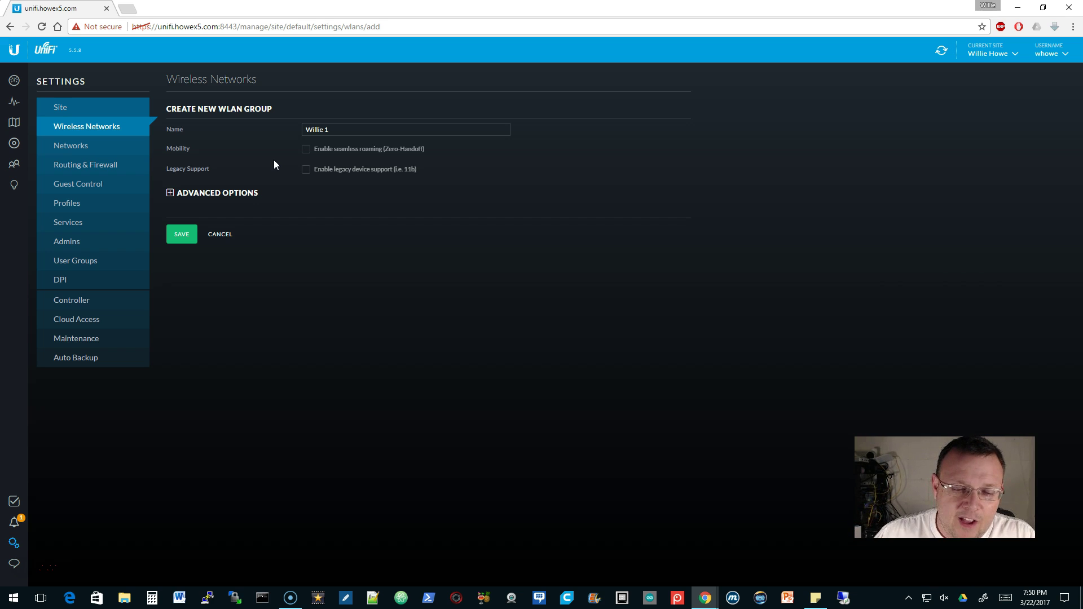
Save the Willie 1 group and add an open network named '!'
{"action": "left_click", "coordinate": [189, 244]}
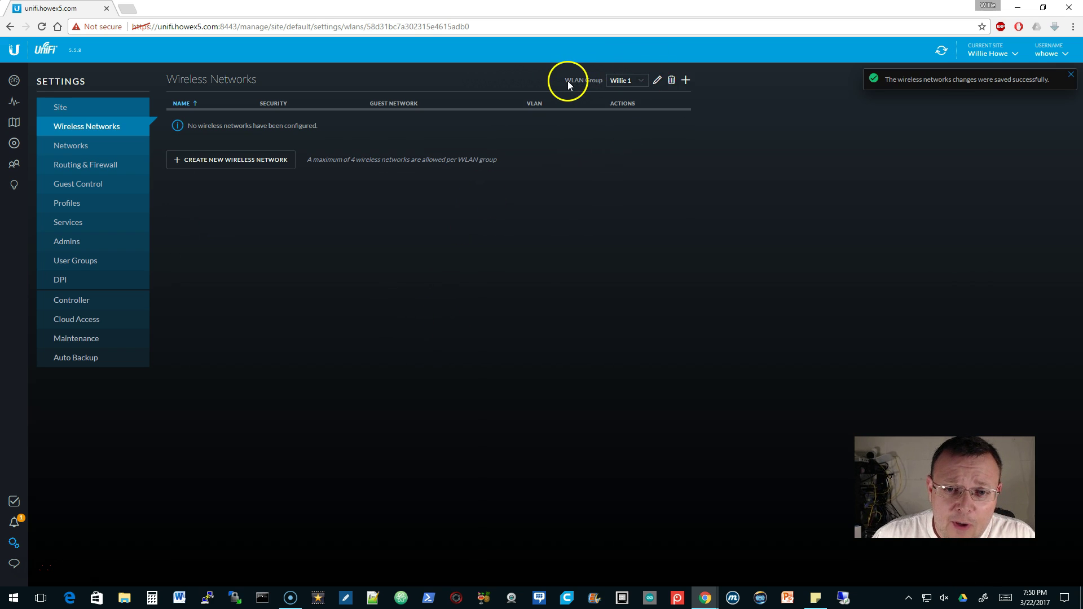
{"action": "left_click", "coordinate": [640, 82]}
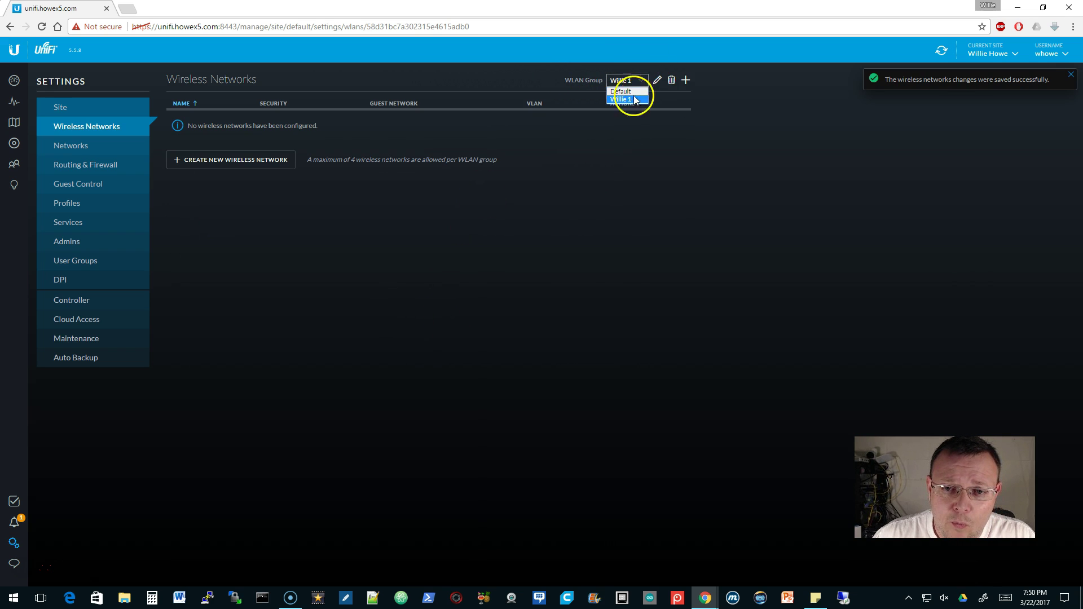
{"action": "left_click", "coordinate": [230, 161]}
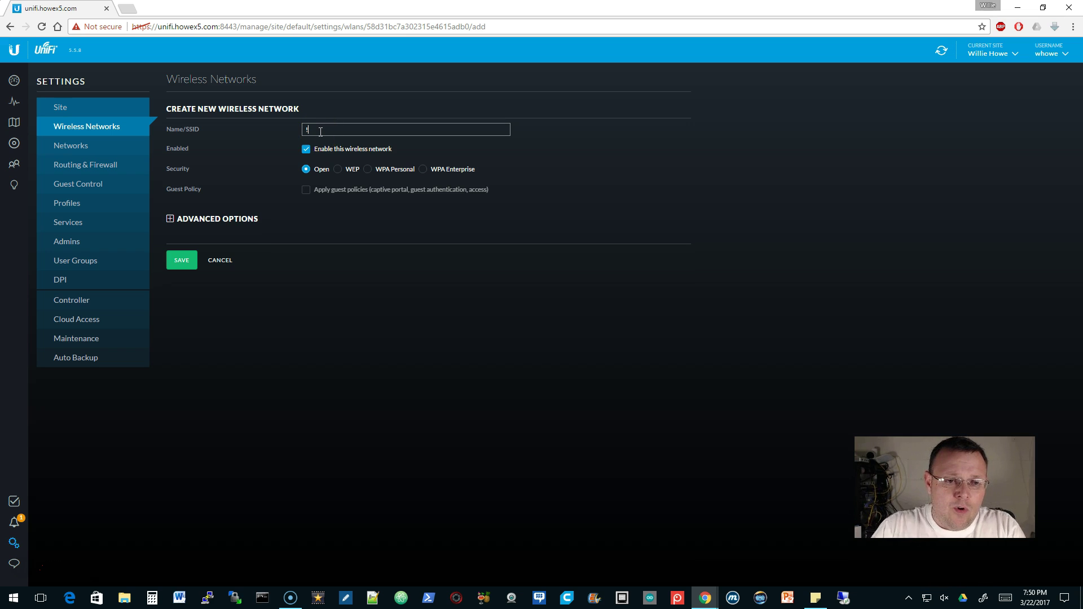
{"action": "left_click", "coordinate": [186, 261]}
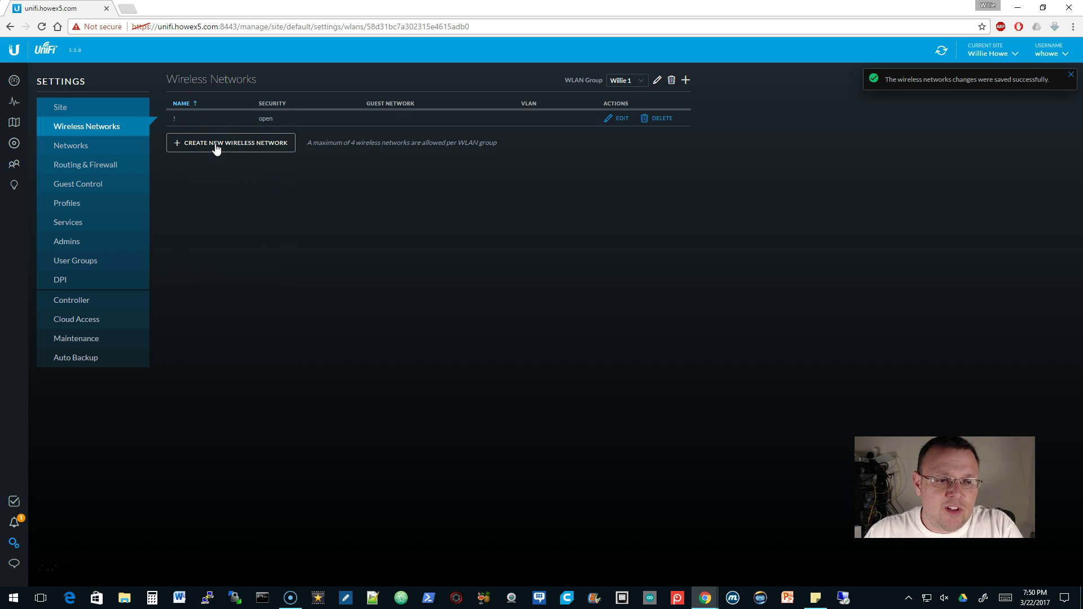
Add open networks named ':)' and 'Get off my wireless!' to Willie 1
{"action": "left_click", "coordinate": [216, 144]}
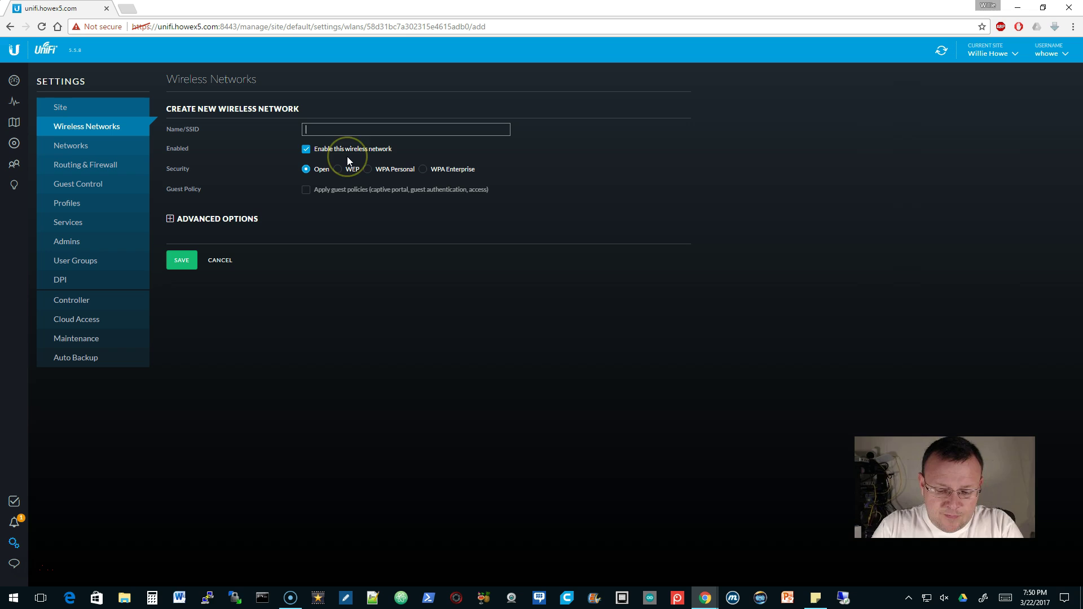
{"action": "type", "text": ":)"}
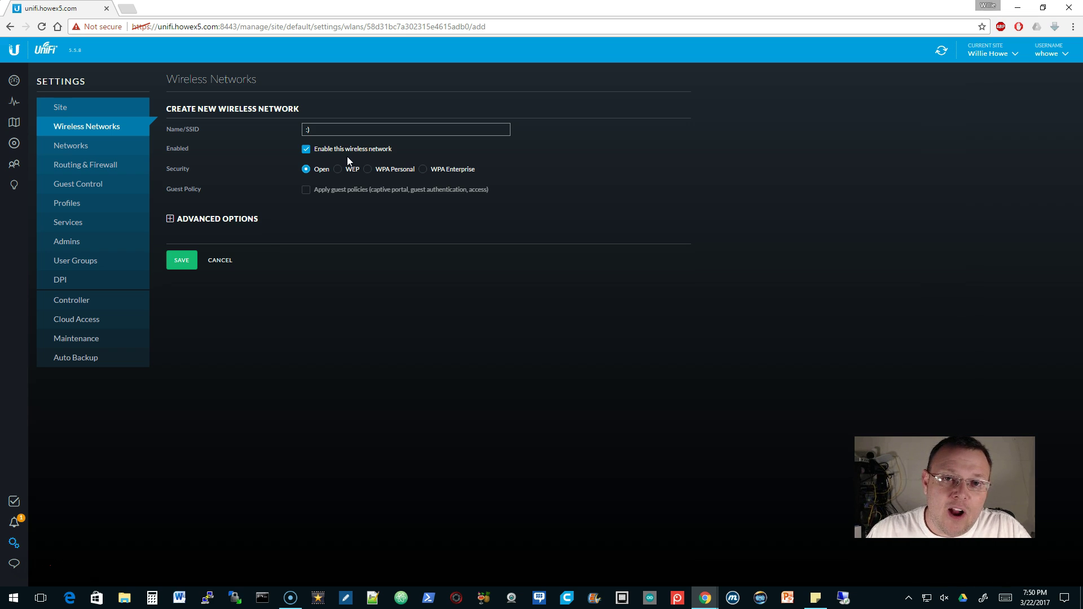
{"action": "left_click", "coordinate": [184, 259]}
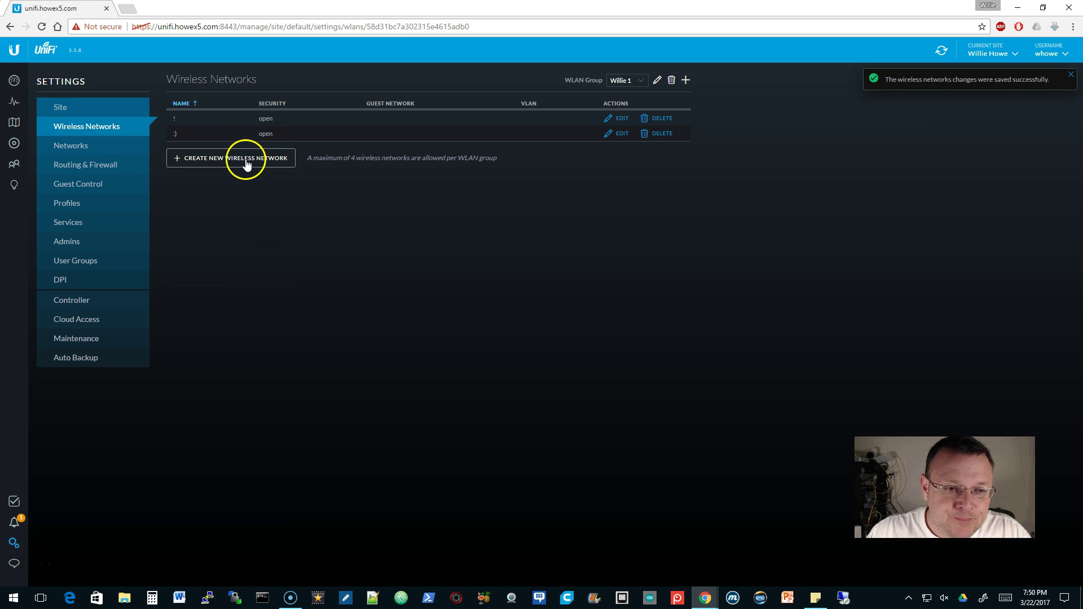
{"action": "left_click", "coordinate": [246, 165]}
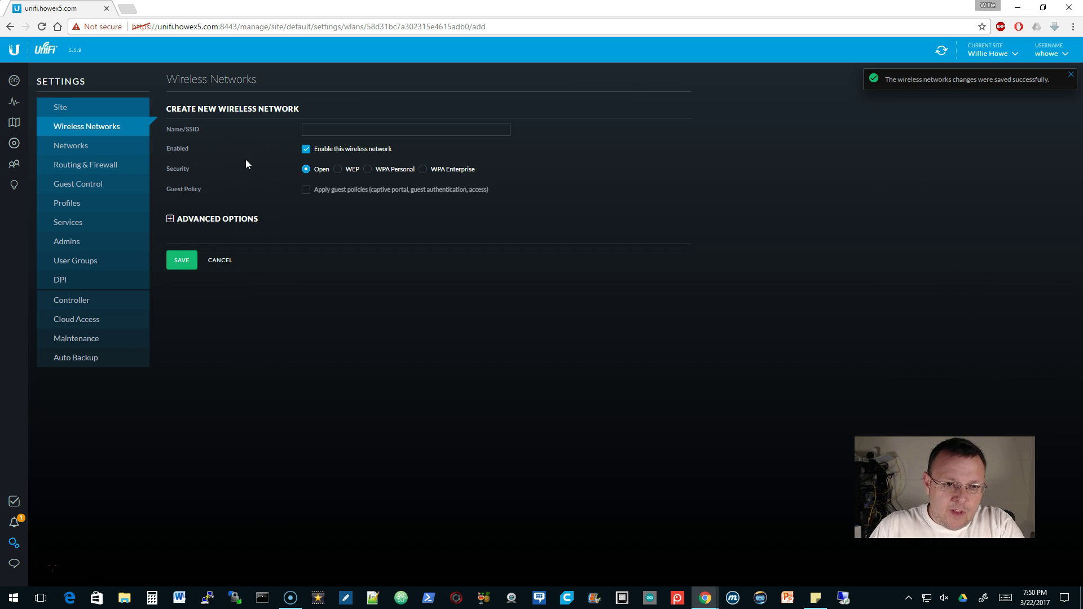
{"action": "left_click", "coordinate": [412, 128]}
{"action": "type", "text": "Get off my wireless!"}
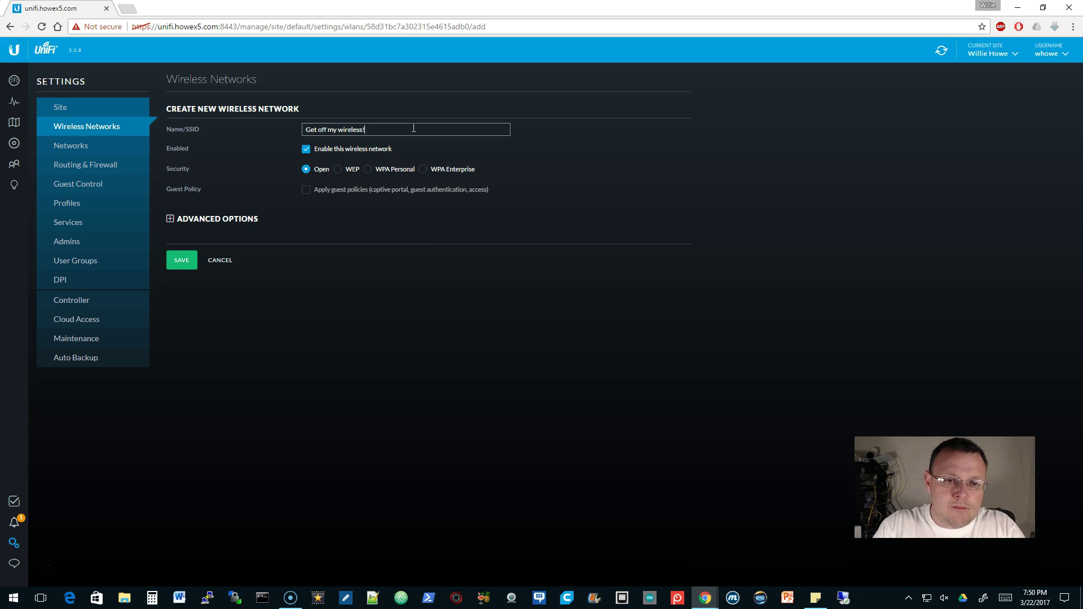
{"action": "left_click", "coordinate": [182, 260]}
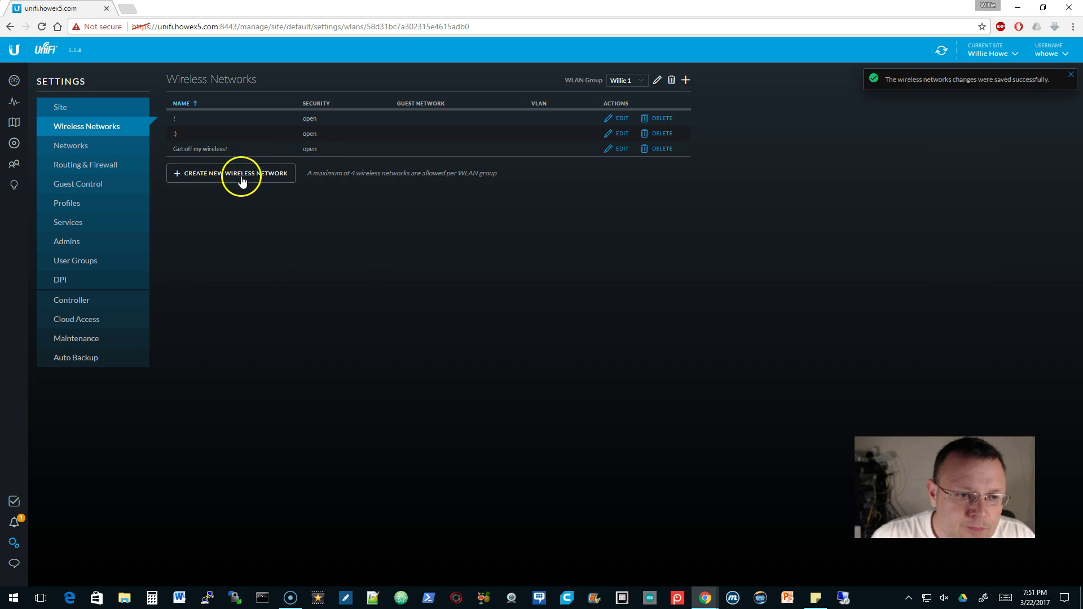
Add a fourth open network named '4' to Willie 1
{"action": "left_click", "coordinate": [239, 181]}
{"action": "left_click", "coordinate": [369, 129]}
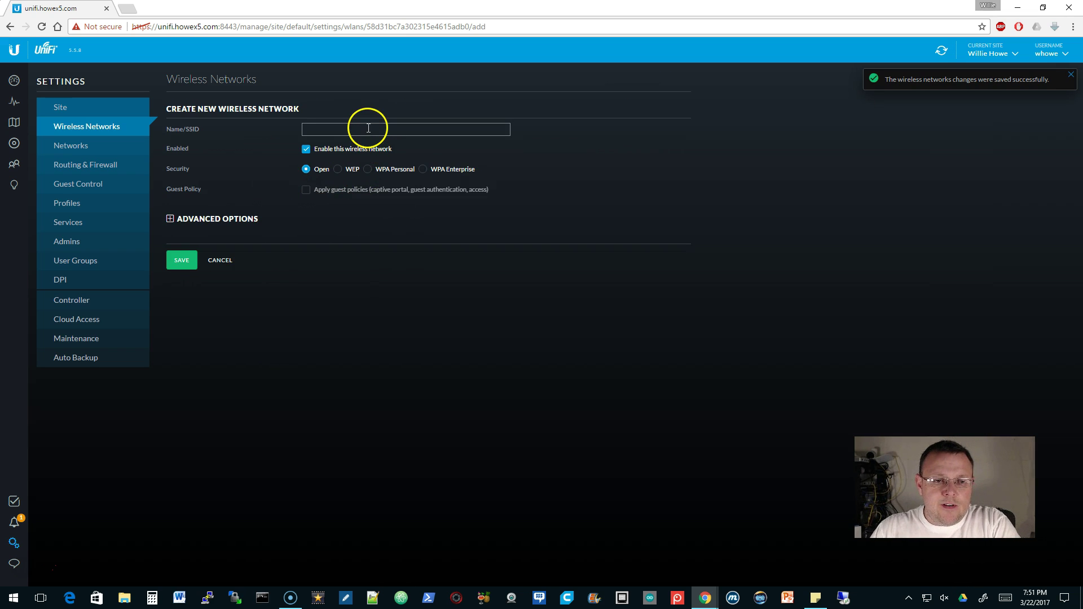
{"action": "type", "text": "4"}
{"action": "left_click", "coordinate": [182, 259]}
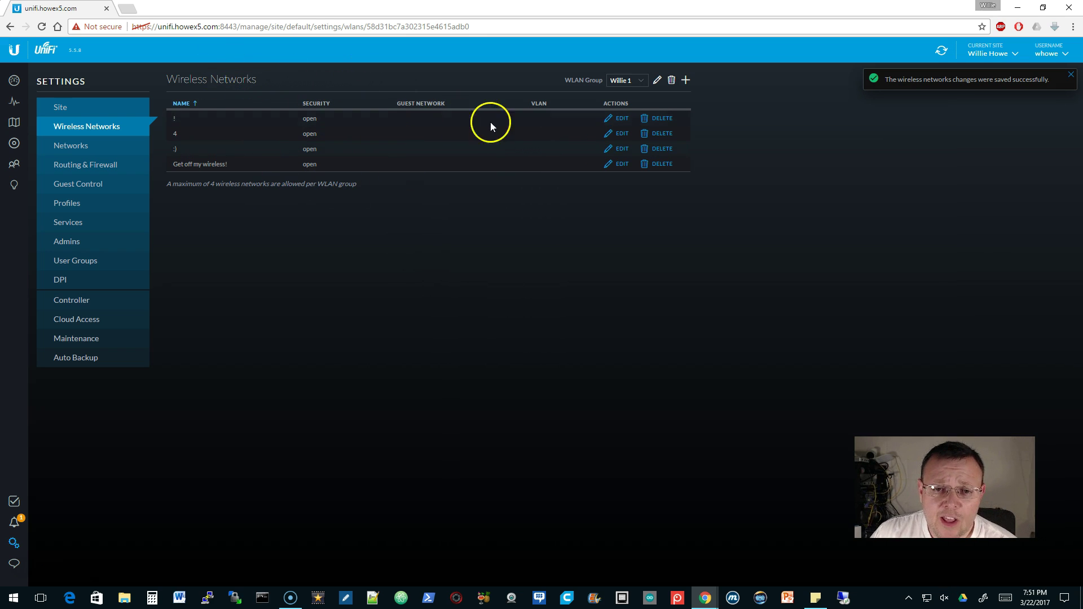
Make the '!' network a guest network with VLAN 22 and user group 56, and save it
{"action": "left_click", "coordinate": [621, 119]}
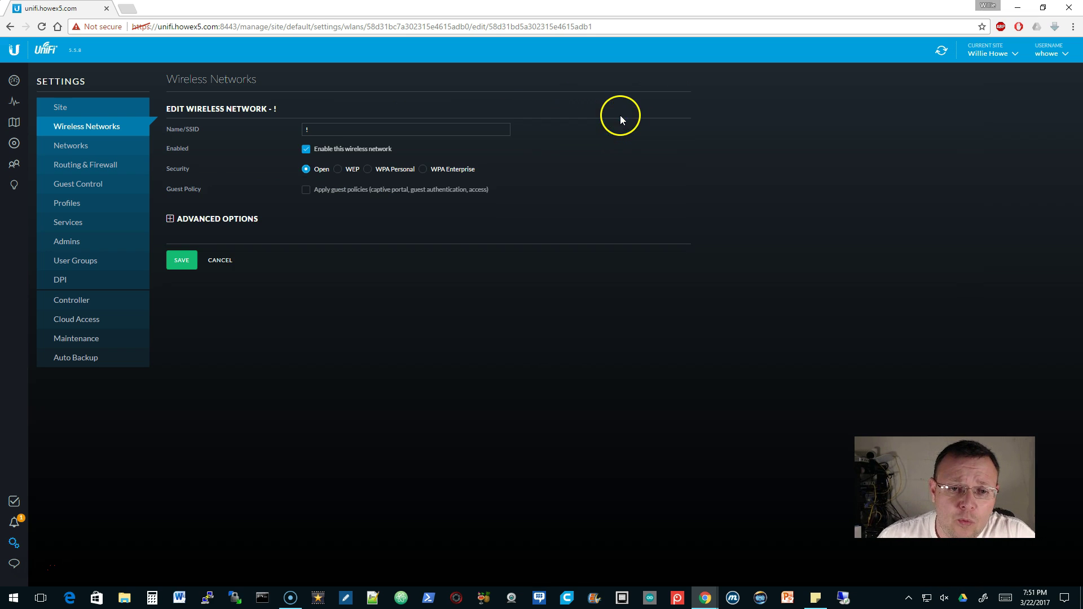
{"action": "left_click", "coordinate": [306, 189]}
{"action": "left_click", "coordinate": [170, 220]}
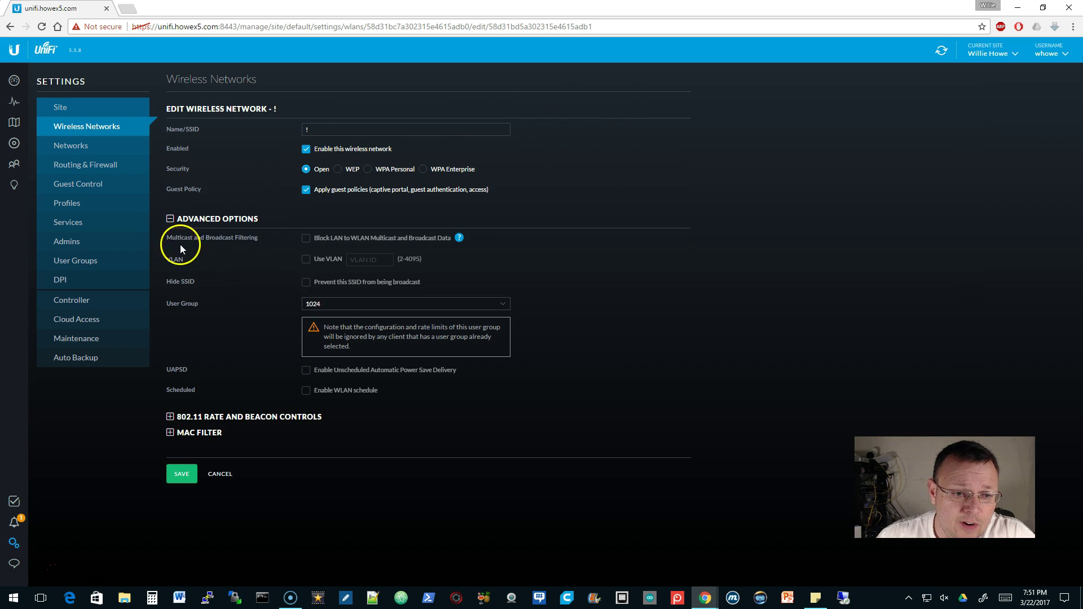
{"action": "left_click", "coordinate": [306, 260]}
{"action": "left_click", "coordinate": [384, 264]}
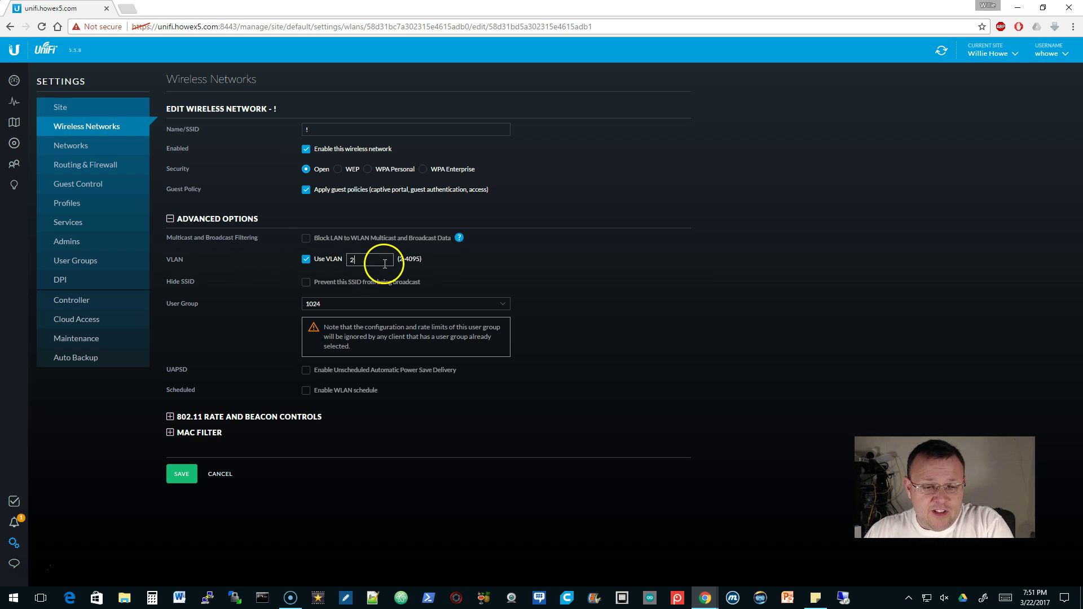
{"action": "type", "text": "22"}
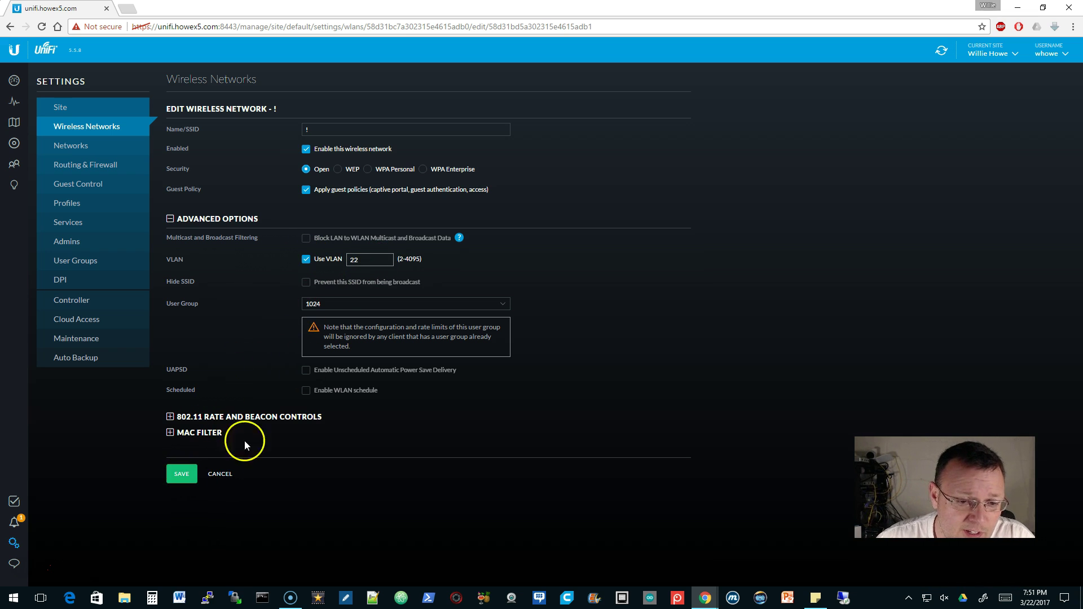
{"action": "left_click", "coordinate": [331, 303]}
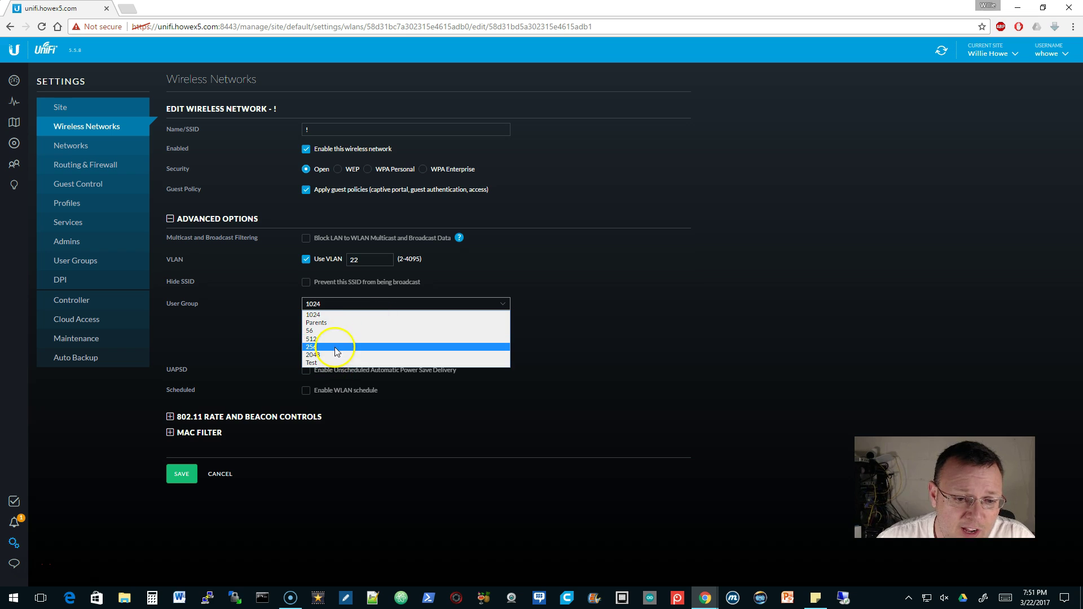
{"action": "left_click", "coordinate": [314, 331]}
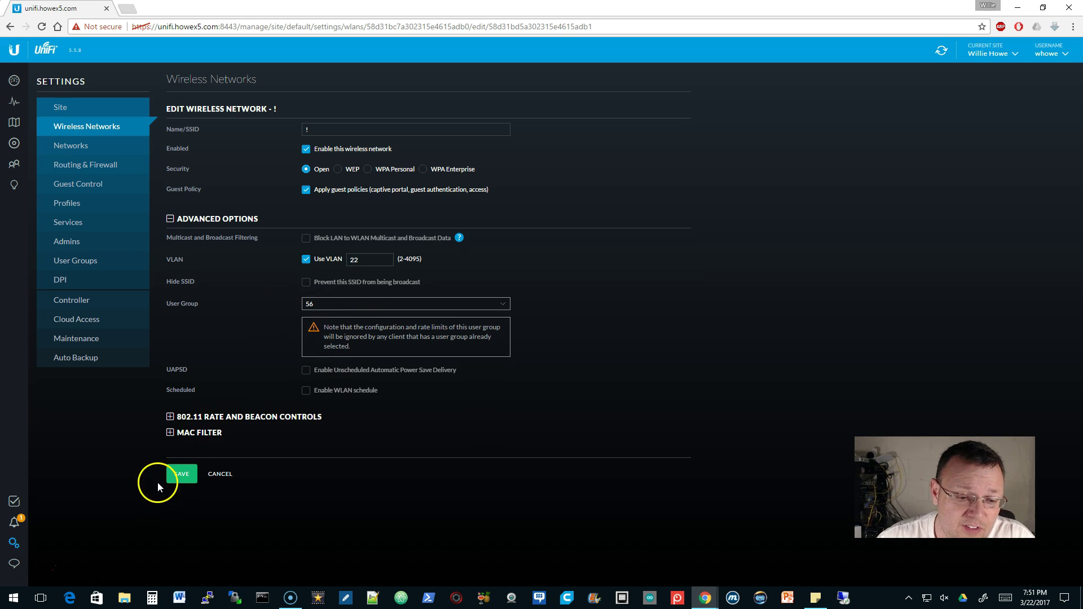
{"action": "left_click", "coordinate": [185, 475]}
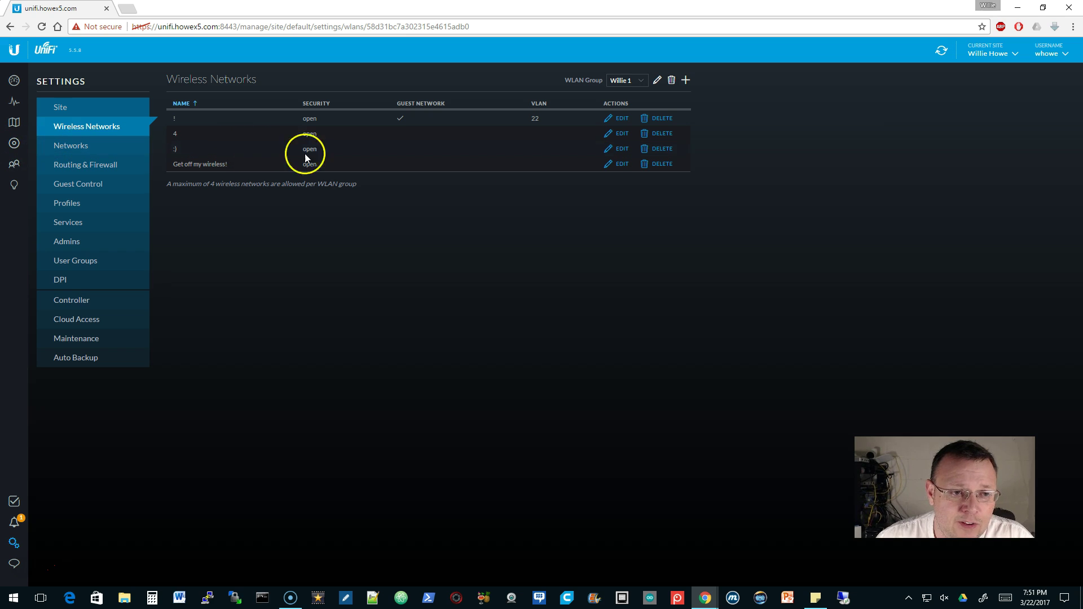
Open the LabHD access point's Configuration and expand its WLANS section
{"action": "left_click", "coordinate": [15, 145]}
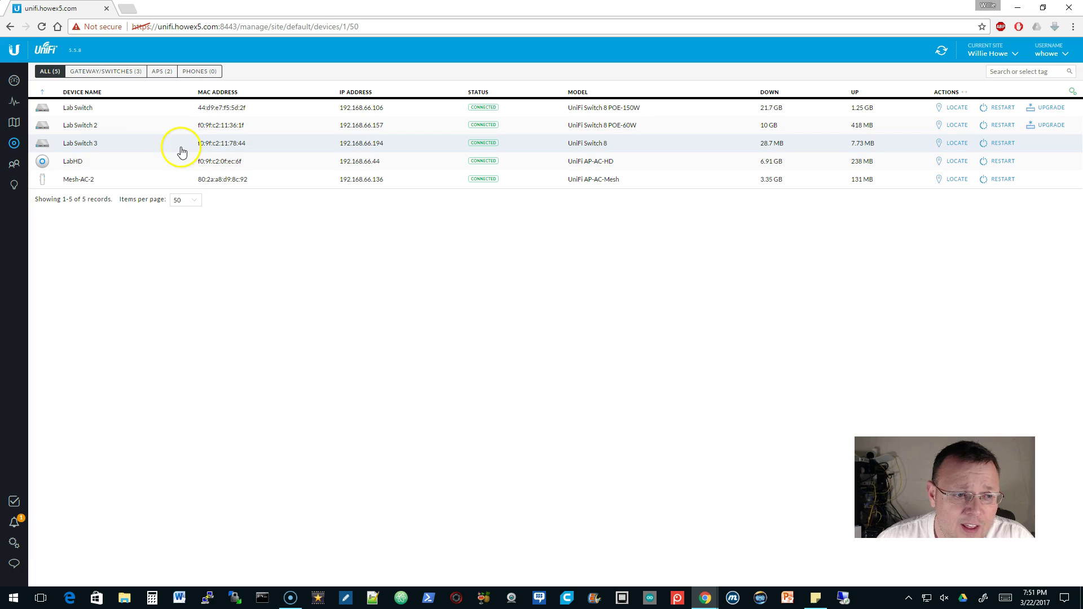
{"action": "left_click", "coordinate": [89, 162]}
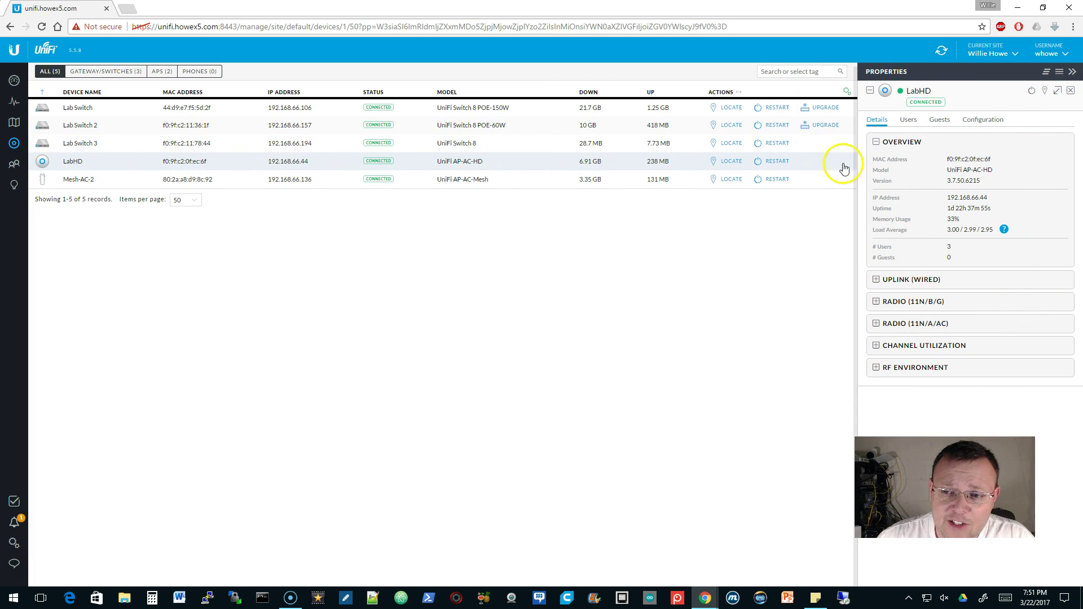
{"action": "left_click", "coordinate": [982, 120]}
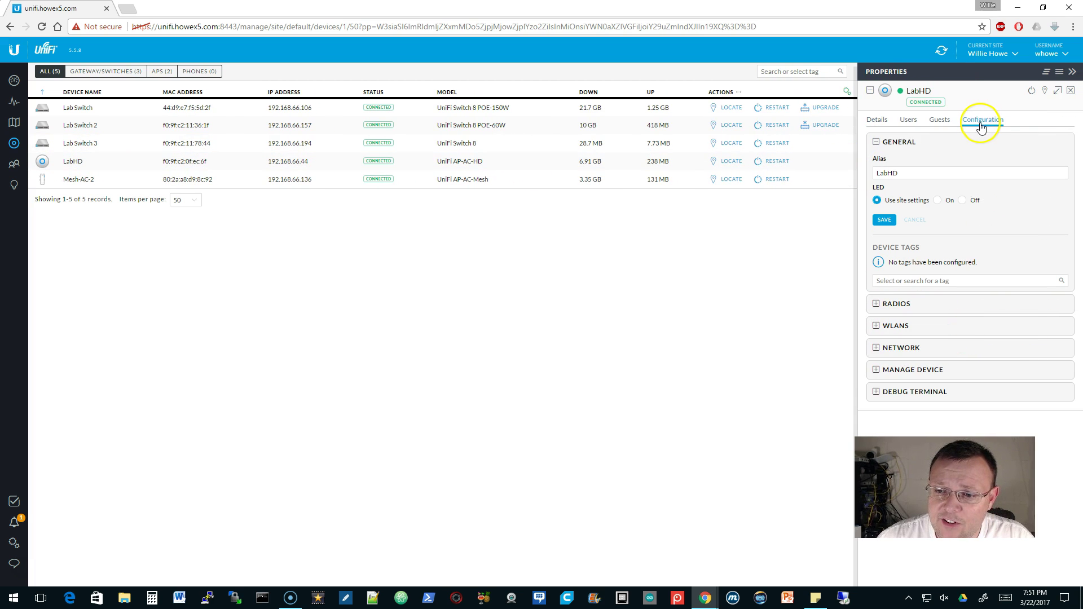
{"action": "left_click", "coordinate": [877, 326]}
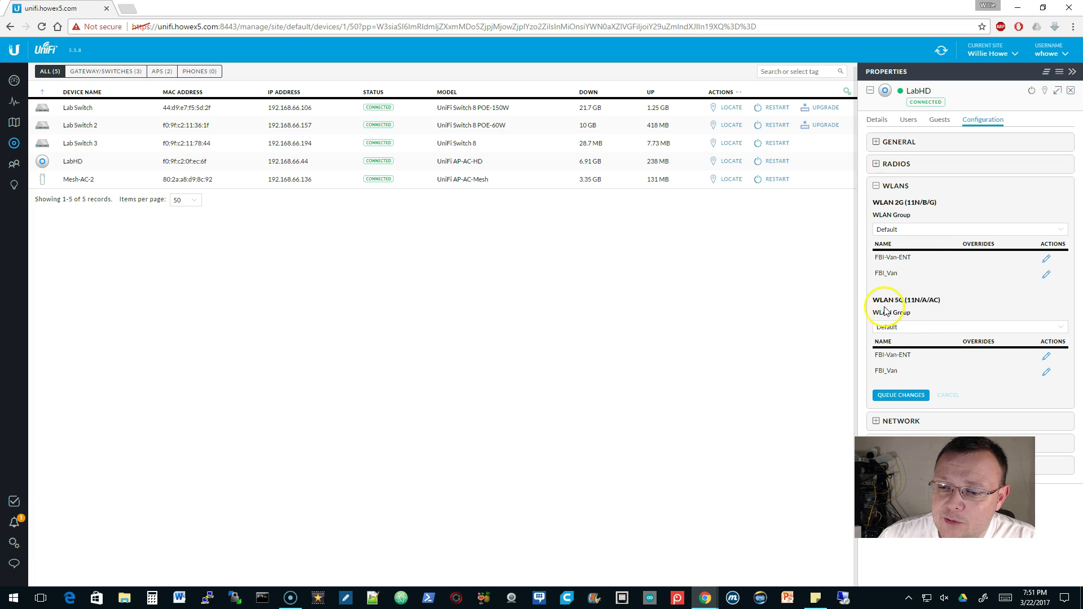
Set LabHD's 5G radio WLAN group to Willie 1, leaving 2G on Default
{"action": "left_click", "coordinate": [1063, 331]}
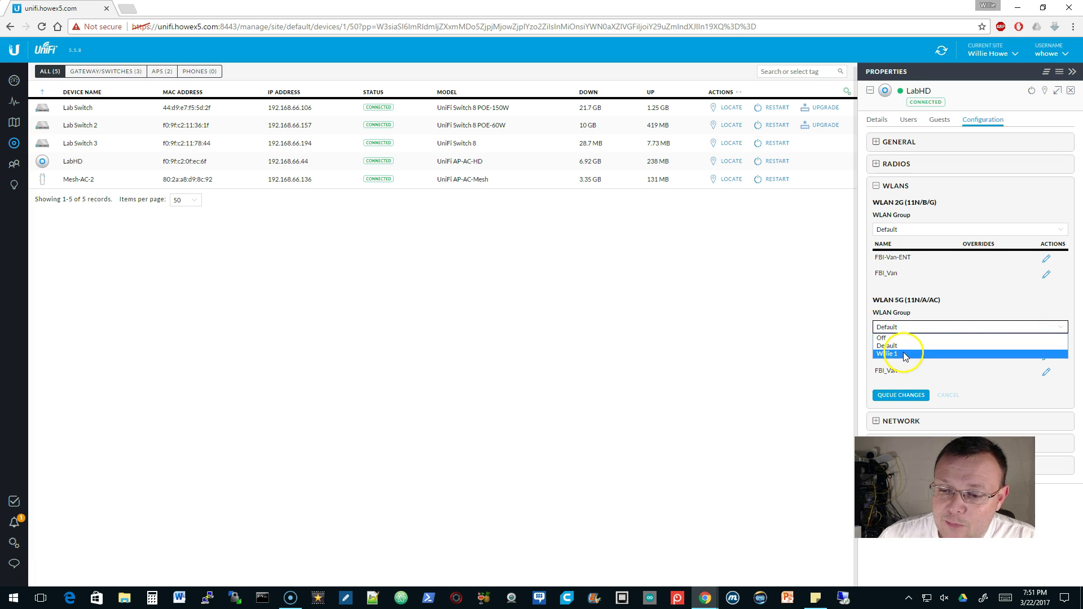
{"action": "left_click", "coordinate": [959, 275]}
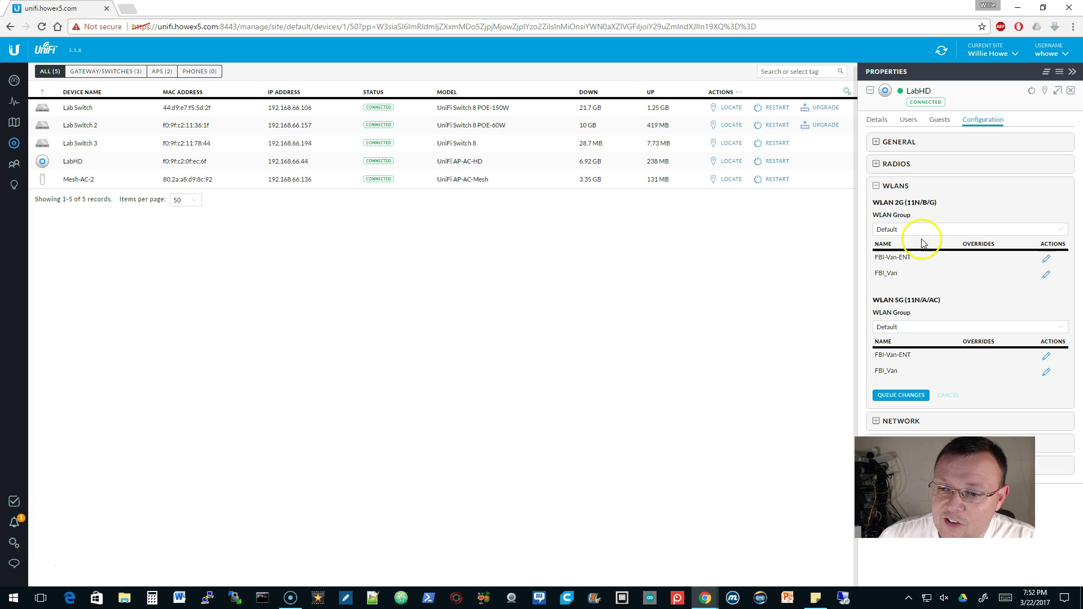
{"action": "left_click", "coordinate": [1007, 230]}
{"action": "left_click", "coordinate": [984, 242]}
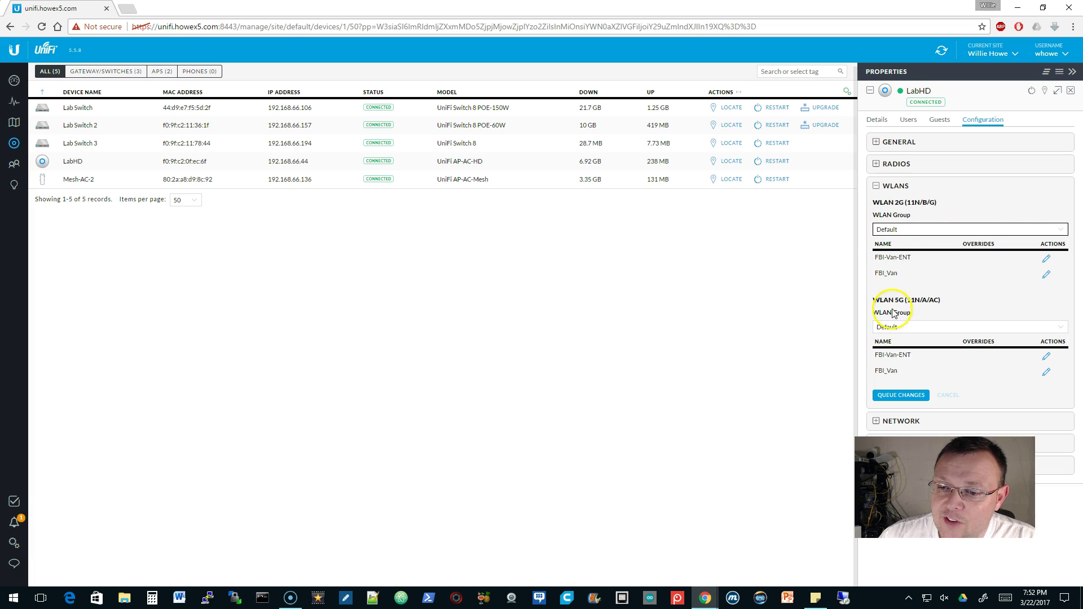
{"action": "left_click", "coordinate": [902, 326]}
{"action": "left_click", "coordinate": [895, 342]}
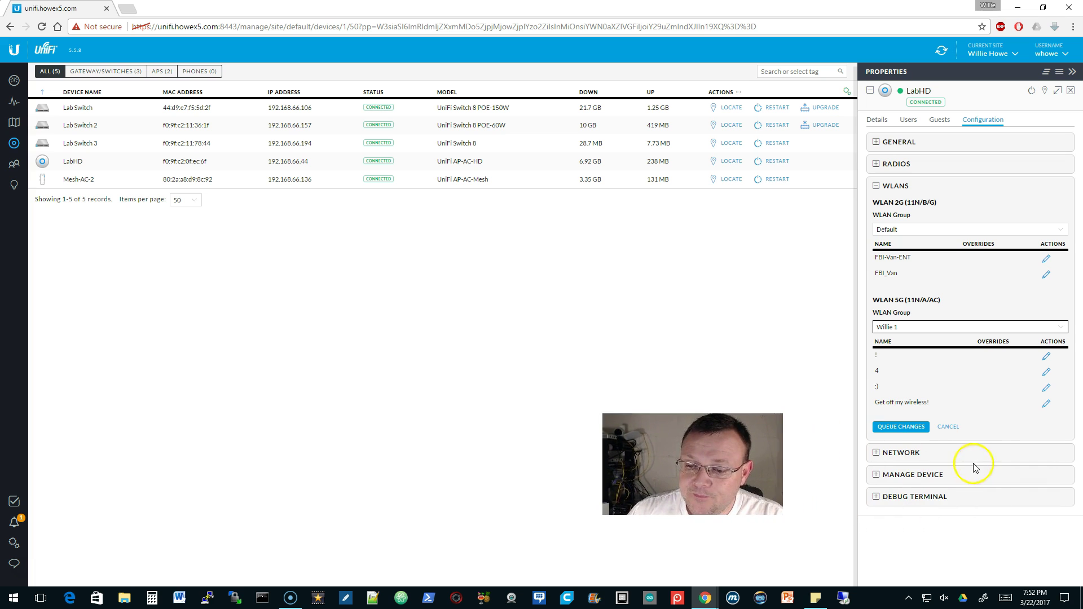
Queue and apply the WLAN group change to LabHD
{"action": "left_click", "coordinate": [903, 428]}
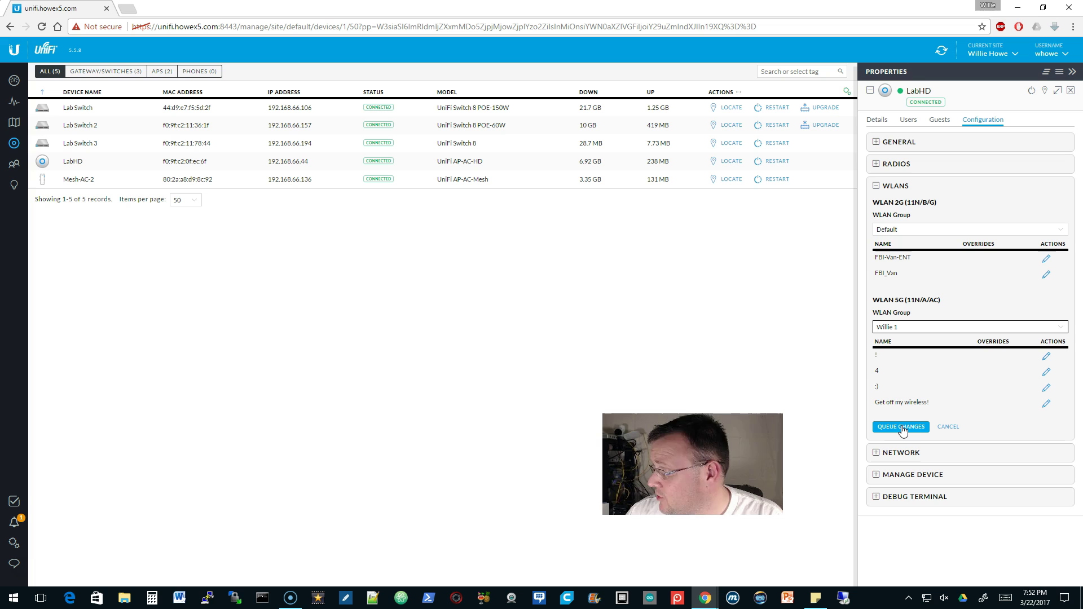
{"action": "left_click", "coordinate": [899, 431]}
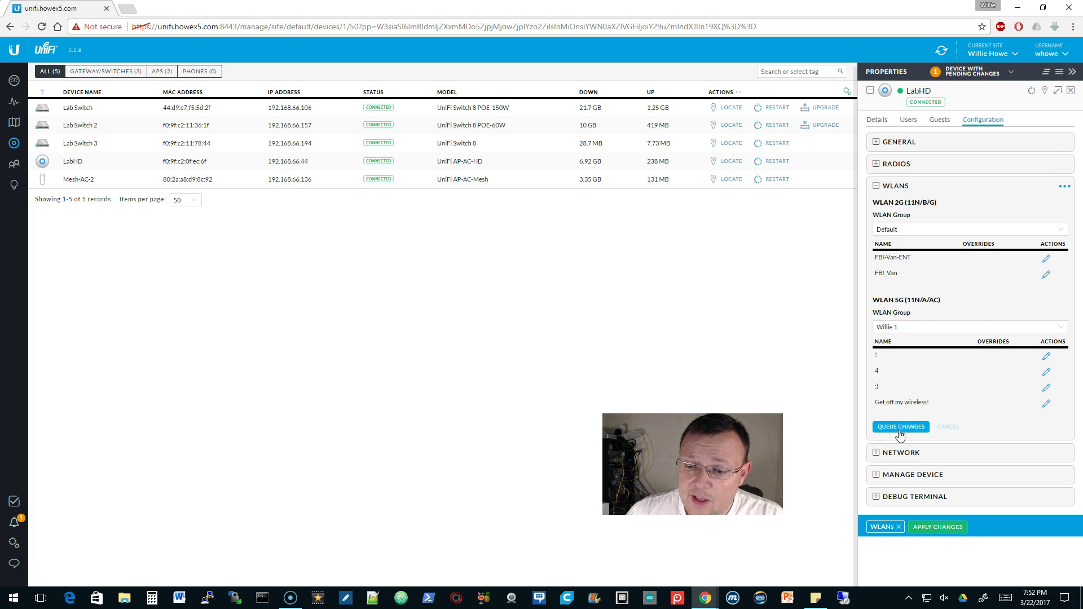
{"action": "left_click", "coordinate": [938, 528]}
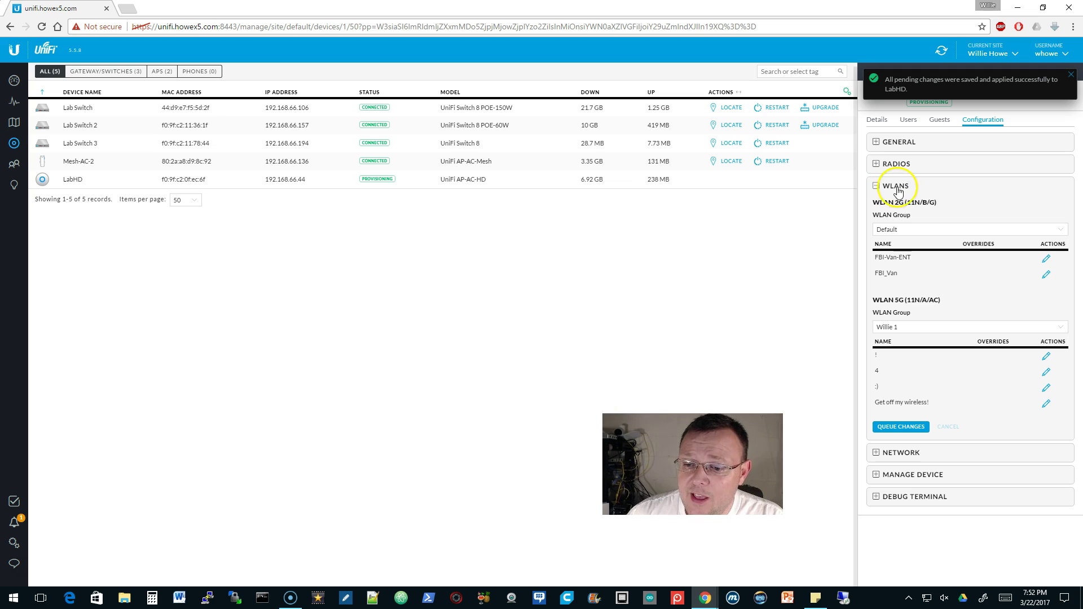
{"action": "left_click", "coordinate": [1006, 57]}
{"action": "left_click", "coordinate": [1071, 75]}
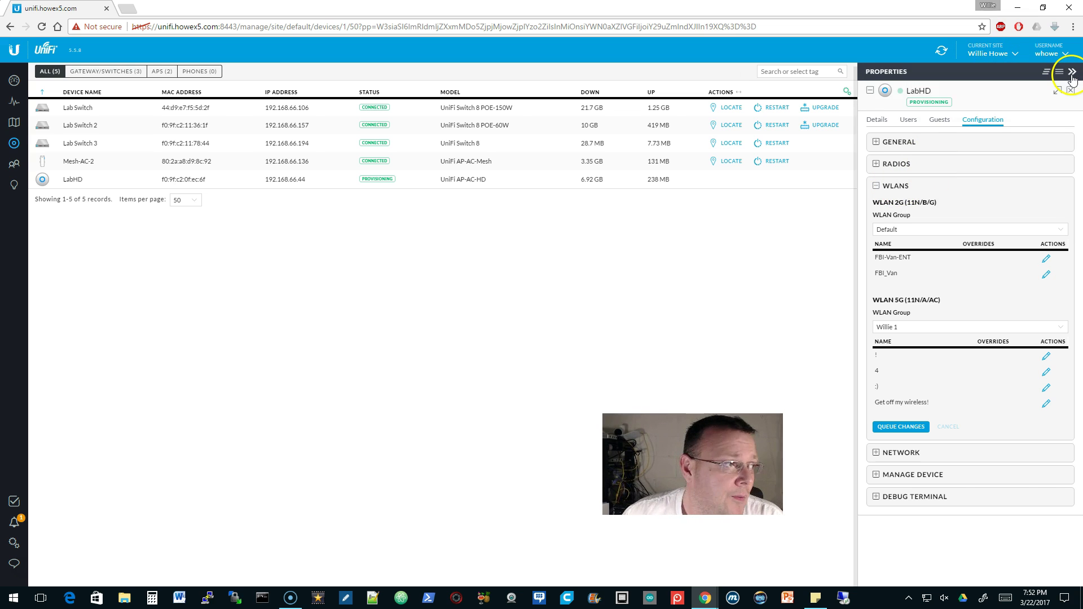
Close LabHD's panel and open Mesh-AC-2's Configuration with WLANS expanded
{"action": "left_click", "coordinate": [1071, 72]}
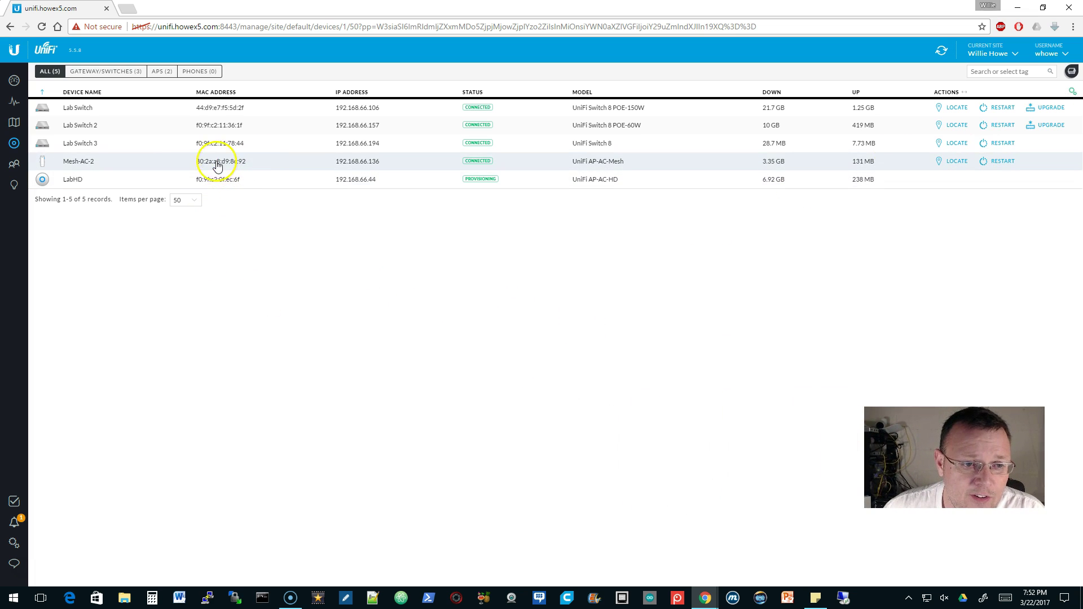
{"action": "left_click", "coordinate": [134, 164]}
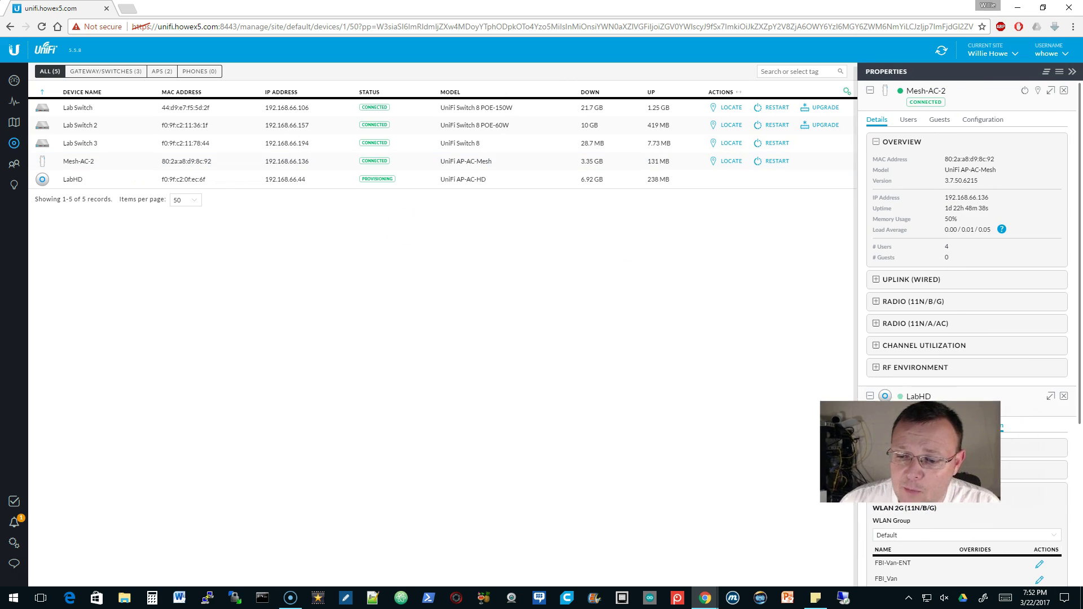
{"action": "left_click", "coordinate": [1064, 398]}
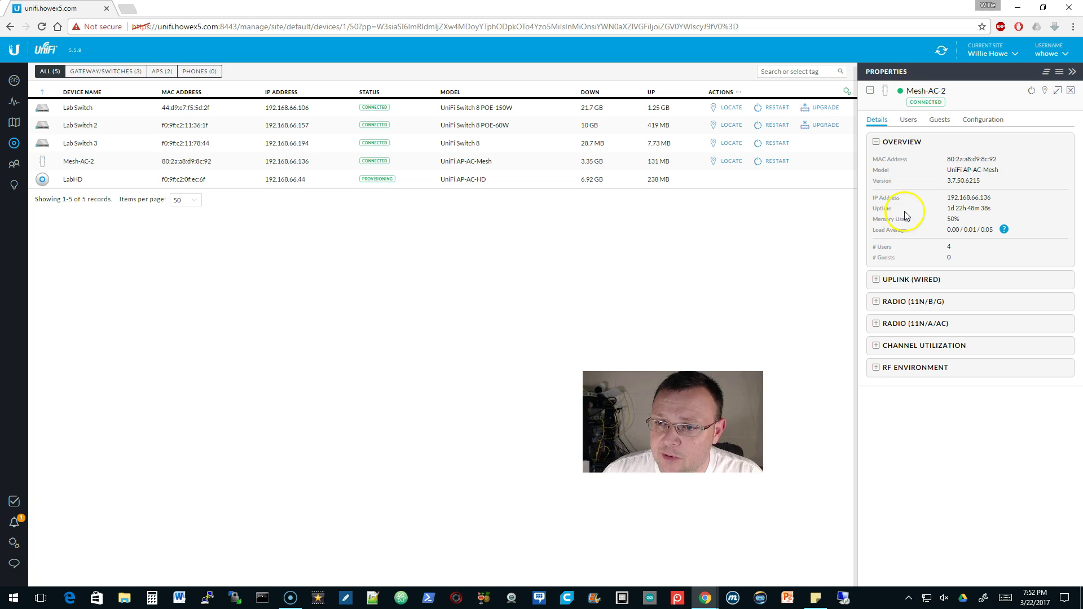
{"action": "left_click", "coordinate": [987, 120]}
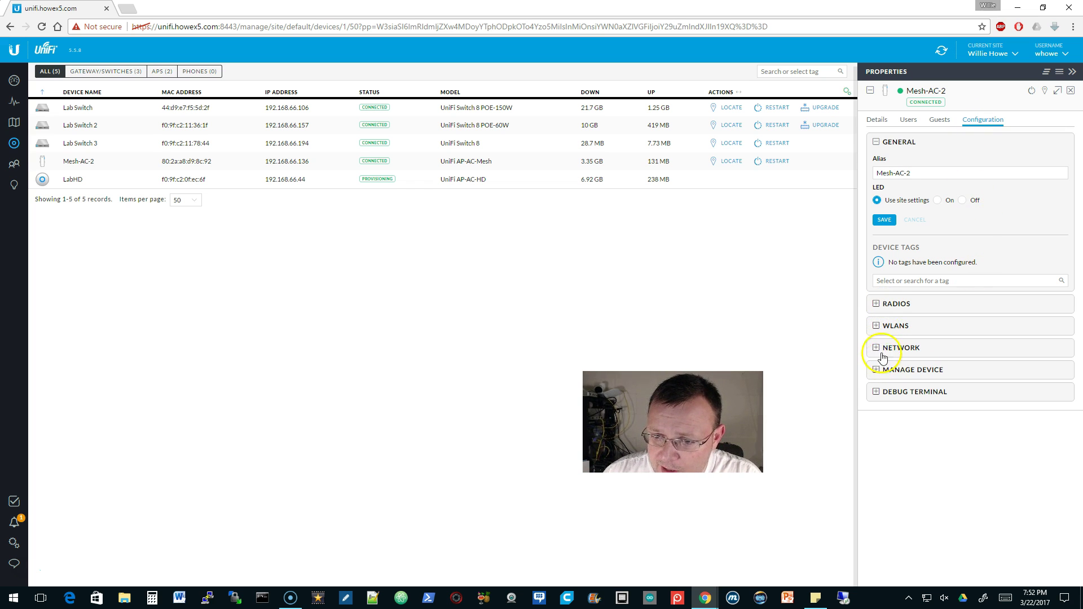
{"action": "left_click", "coordinate": [875, 328]}
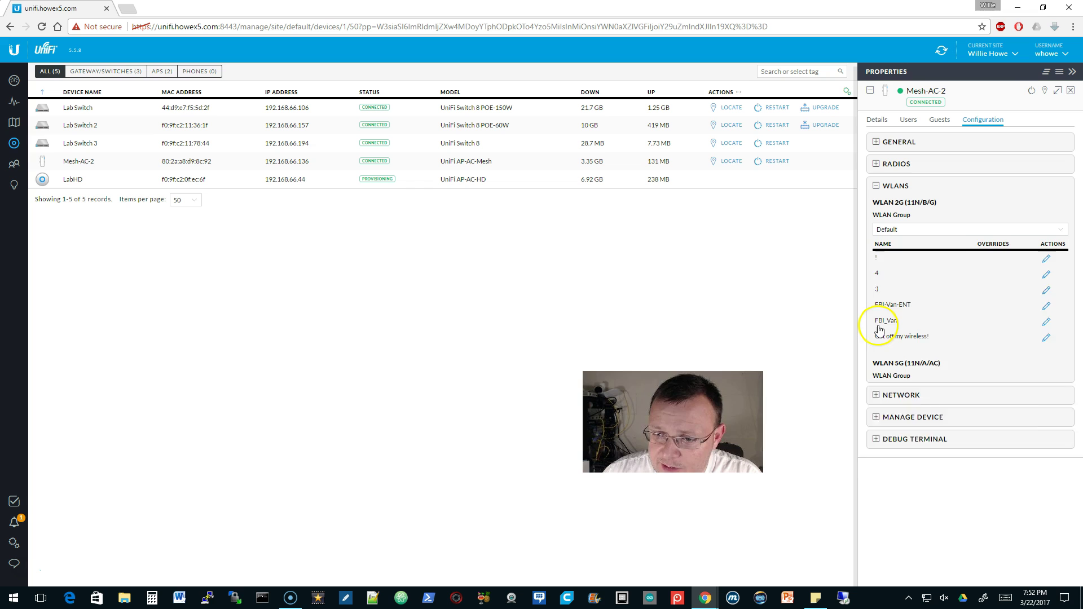
{"action": "left_click", "coordinate": [1047, 275]}
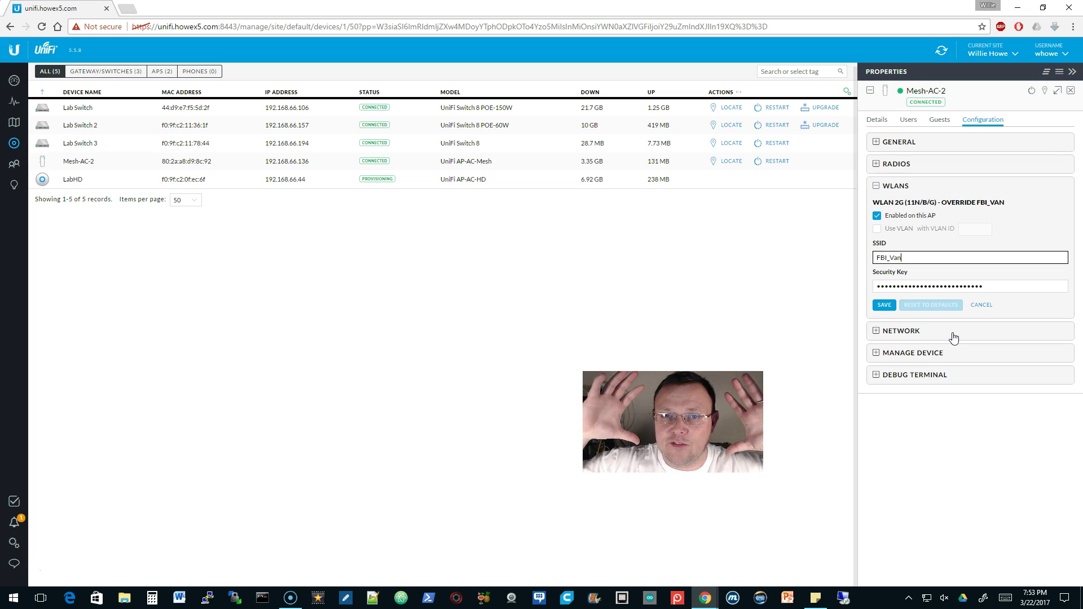
{"action": "left_click", "coordinate": [981, 304]}
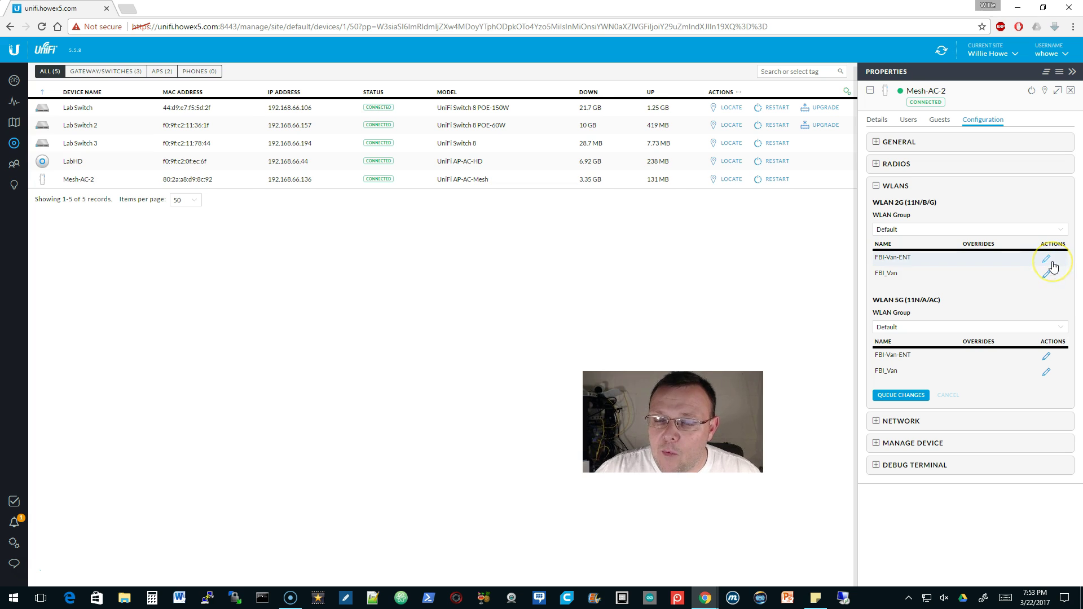
{"action": "left_click", "coordinate": [1047, 260]}
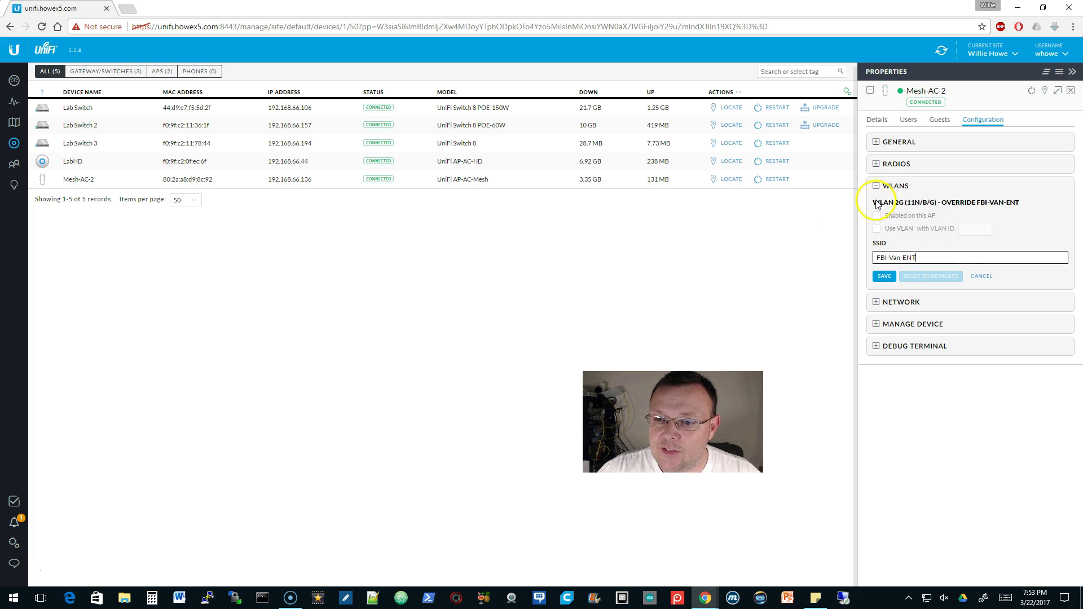
{"action": "left_click", "coordinate": [982, 276]}
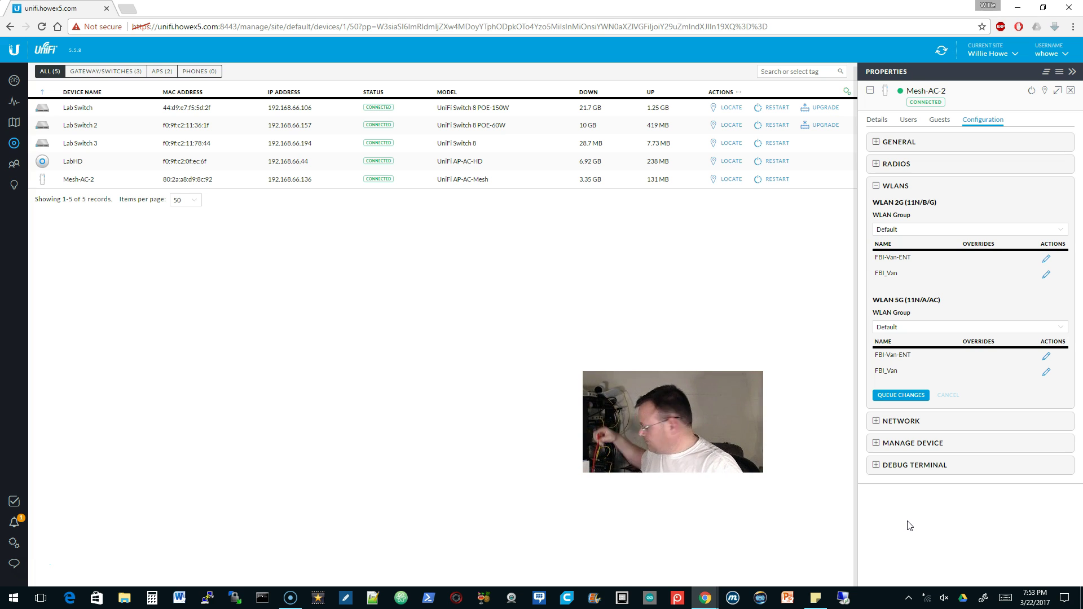
{"action": "left_click", "coordinate": [939, 465]}
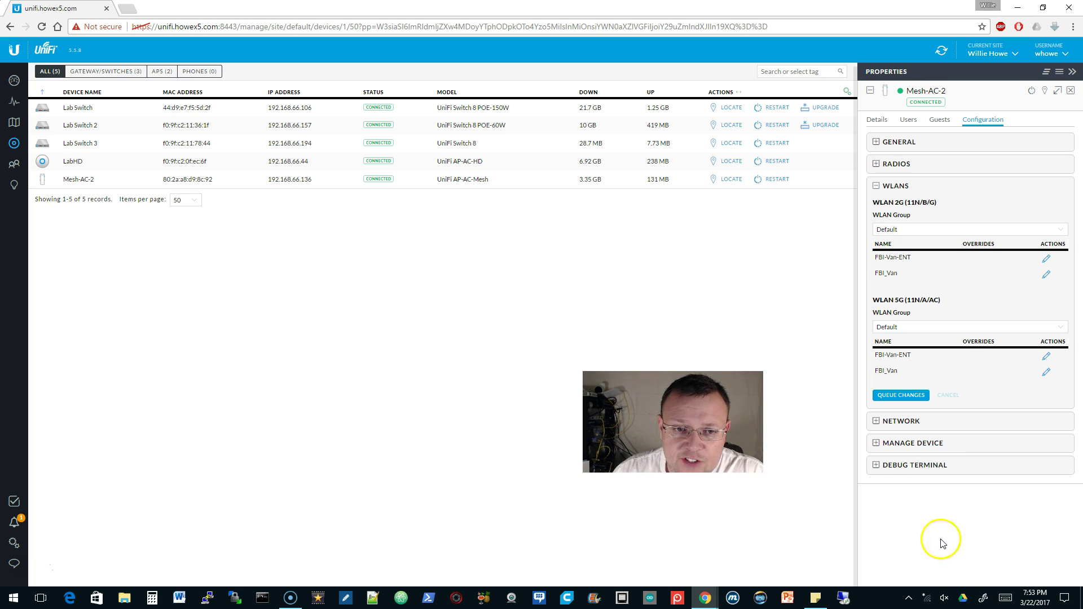
{"action": "left_click", "coordinate": [928, 599]}
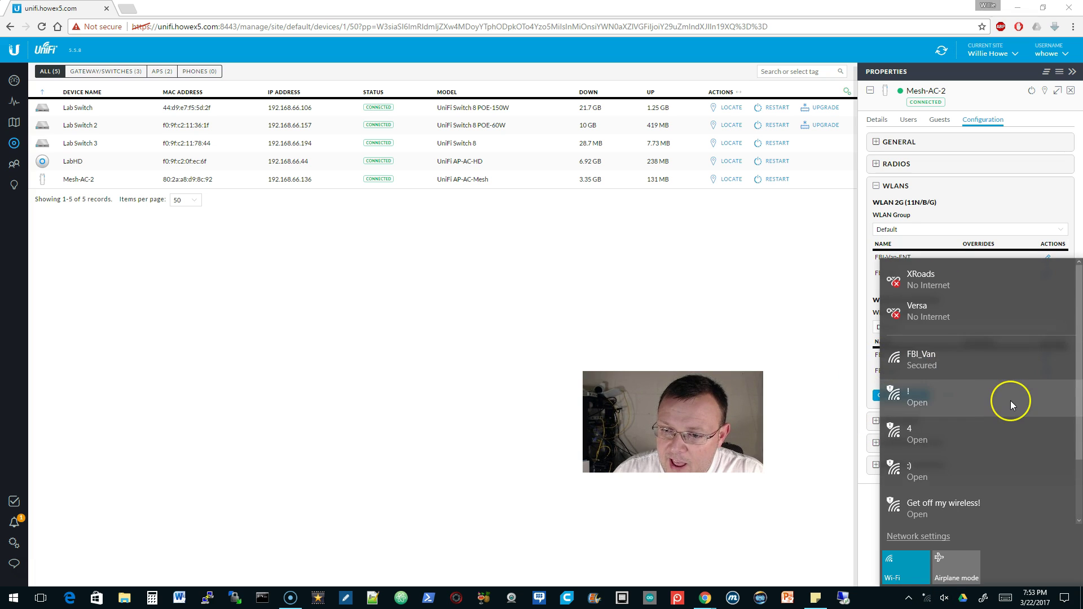
{"action": "scroll", "coordinate": [1011, 400], "scroll_direction": "down", "scroll_amount": 2}
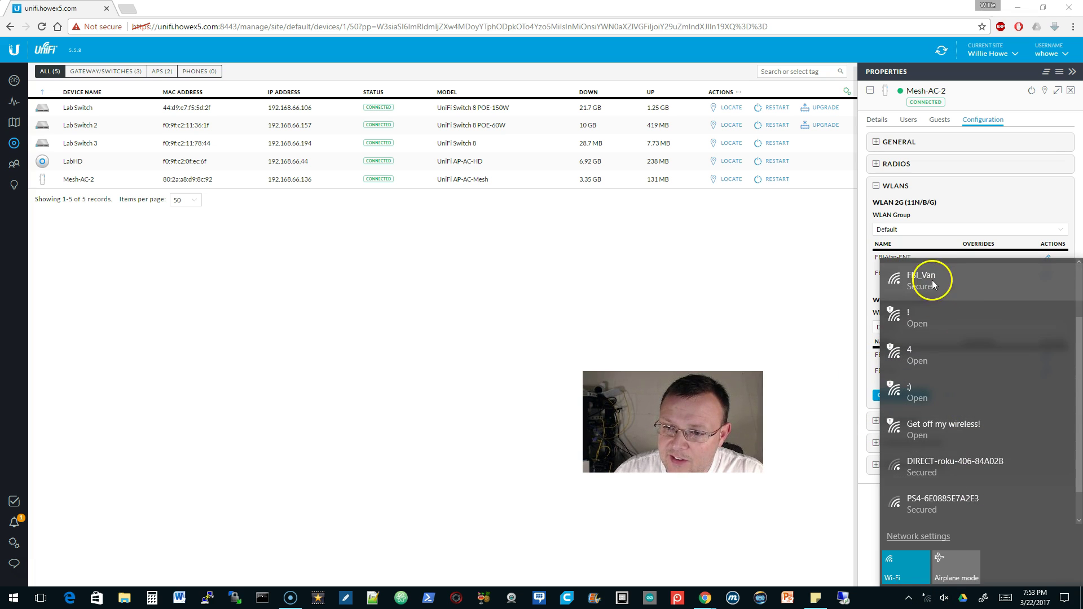
{"action": "scroll", "coordinate": [968, 319], "scroll_direction": "up", "scroll_amount": 1}
{"action": "scroll", "coordinate": [960, 365], "scroll_direction": "down", "scroll_amount": 1}
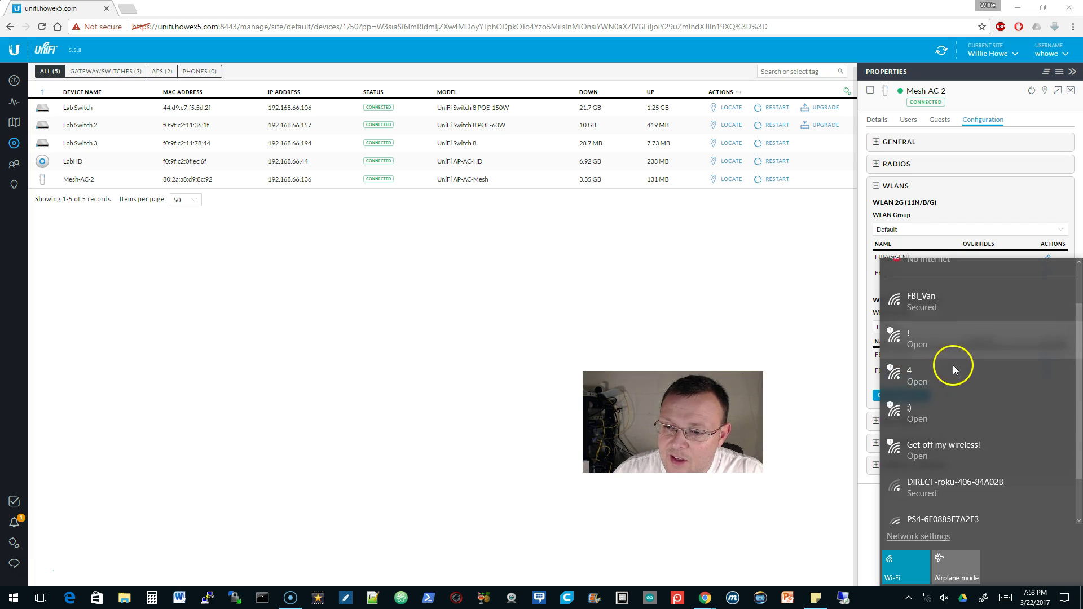
{"action": "scroll", "coordinate": [964, 356], "scroll_direction": "down", "scroll_amount": 1}
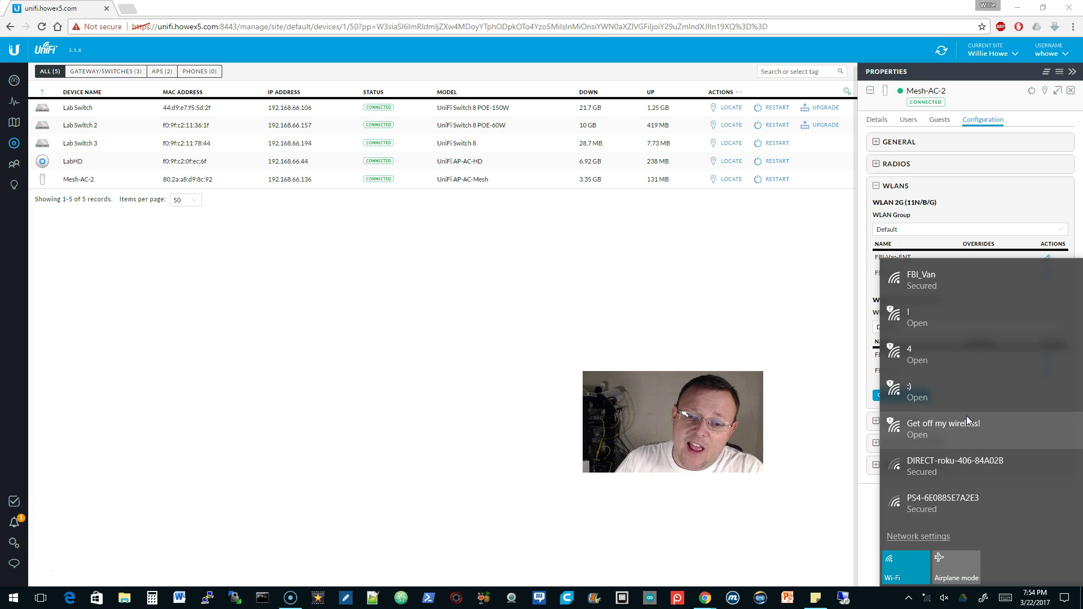
{"action": "left_click", "coordinate": [1059, 534]}
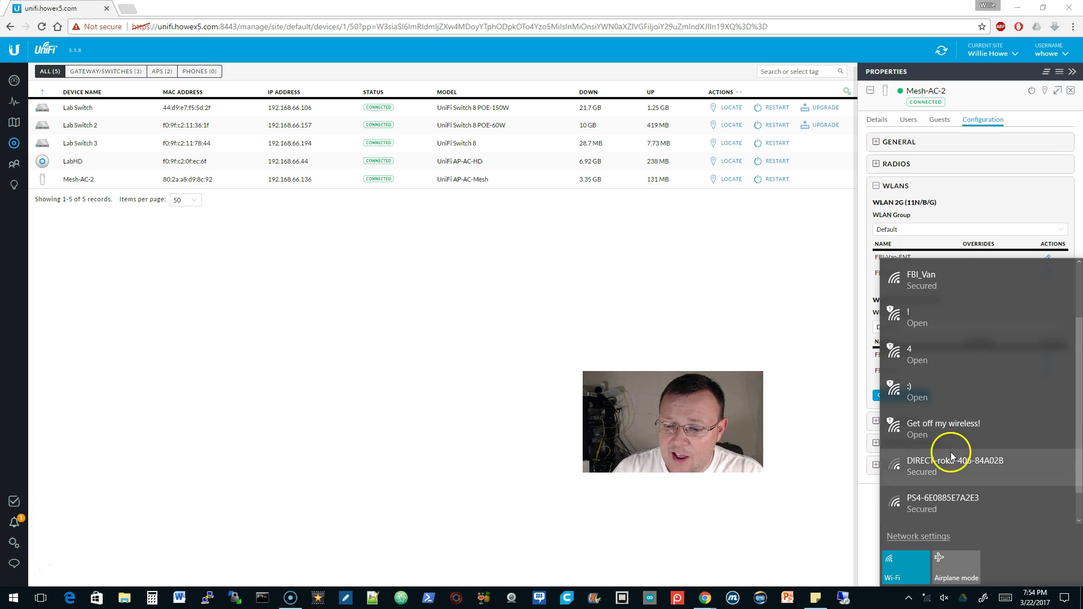
{"action": "left_click", "coordinate": [928, 599]}
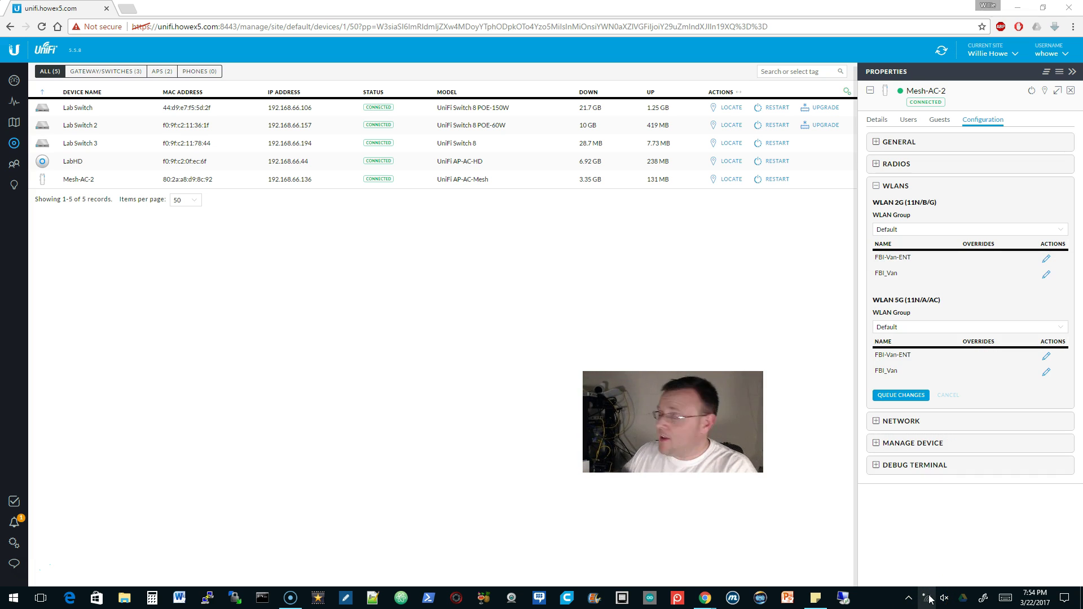